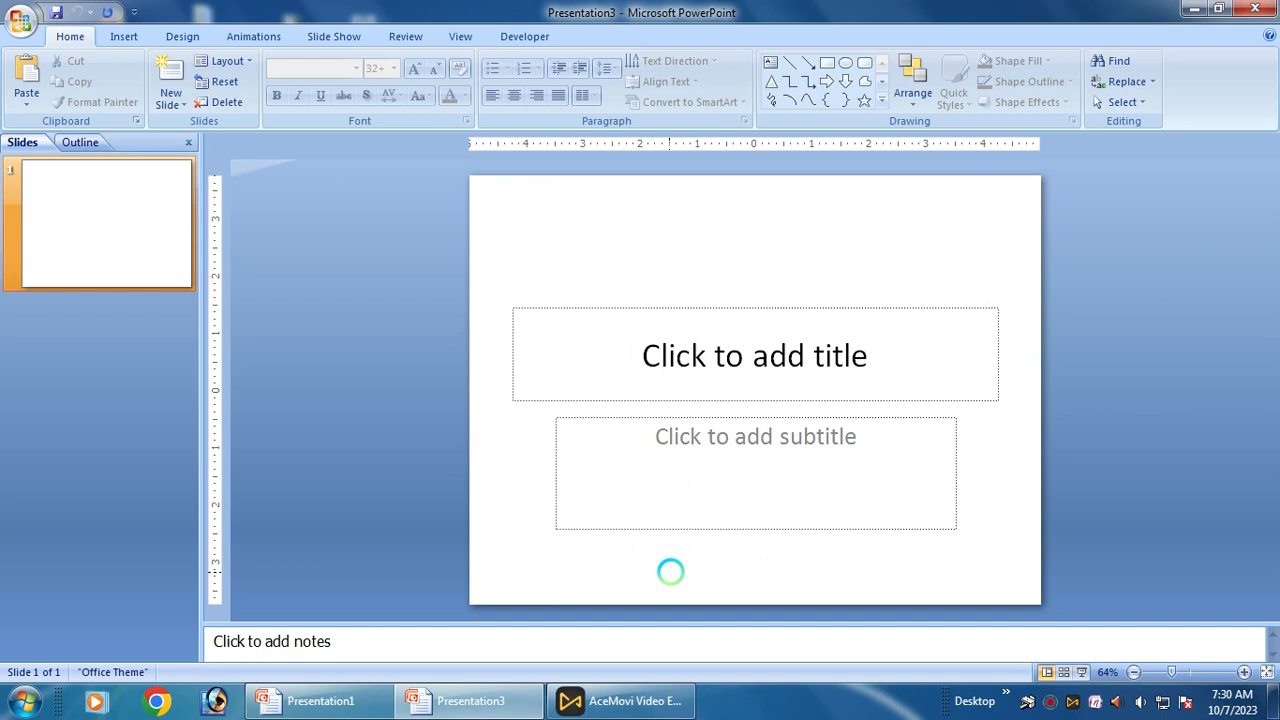
Delete the title and subtitle placeholders from the slide and turn on the gridlines.
{"action": "key", "text": "ctrl+a"}
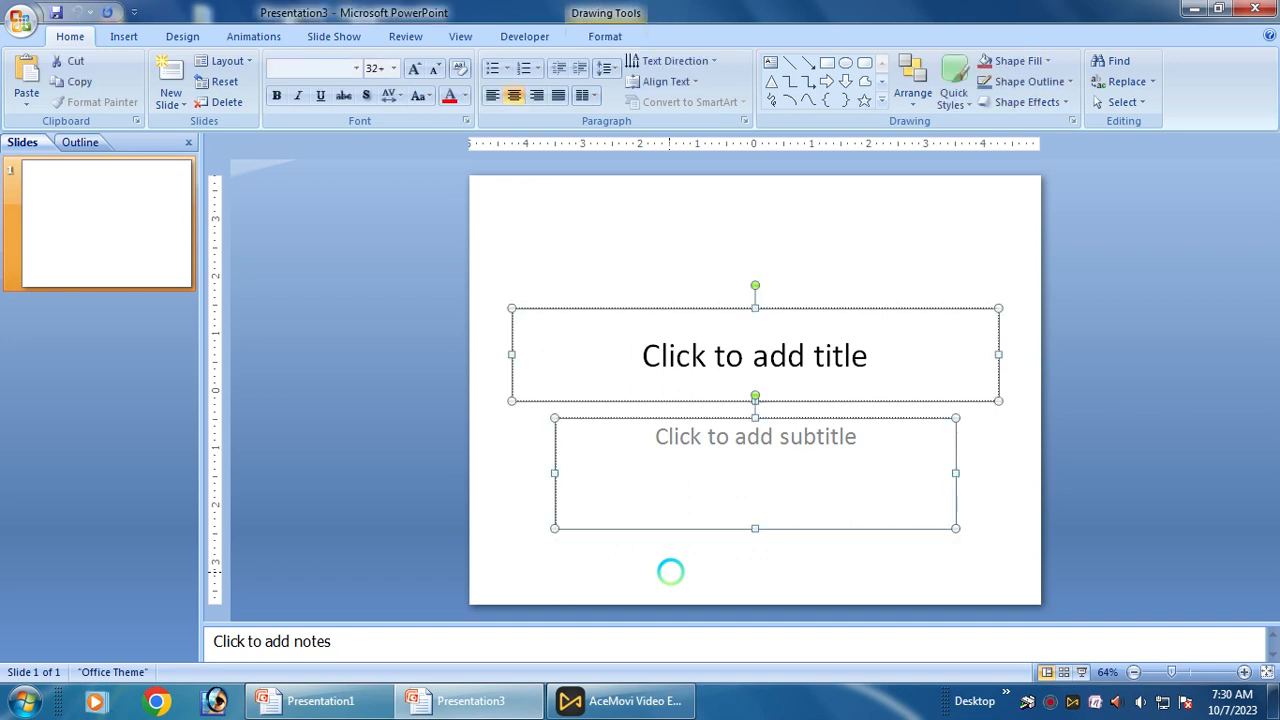
{"action": "key", "text": "Delete"}
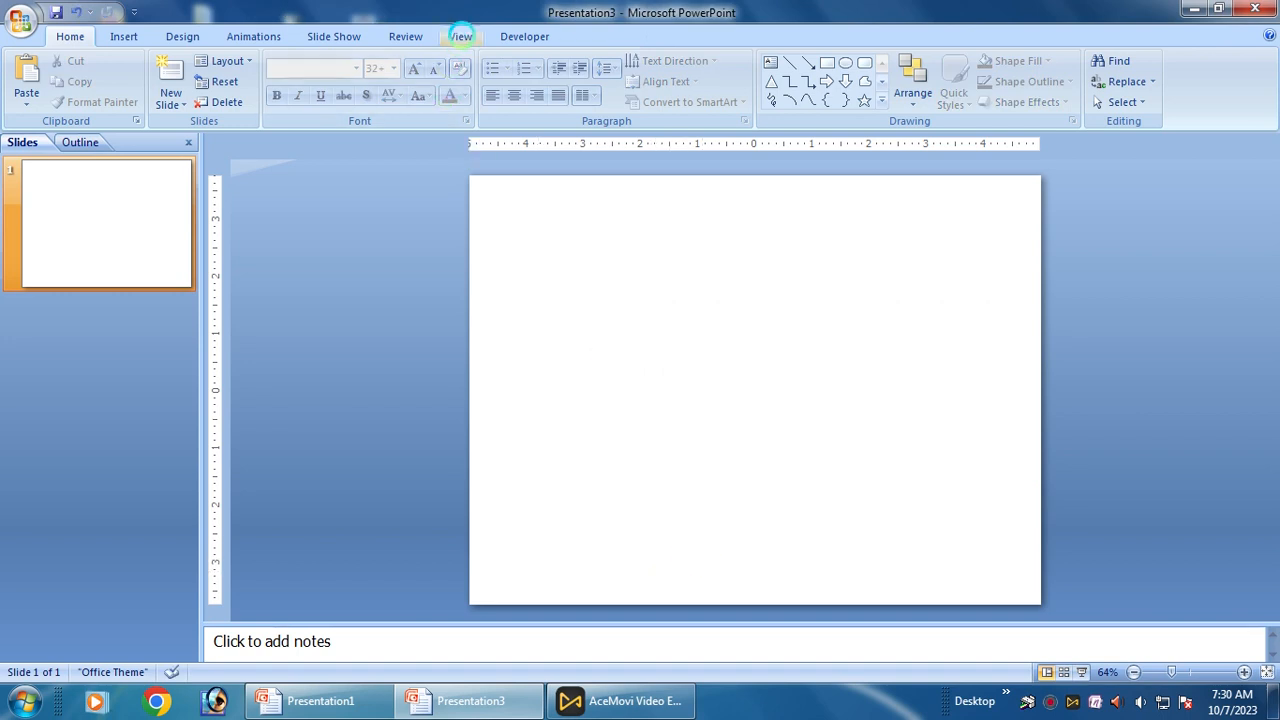
{"action": "left_click", "coordinate": [461, 36]}
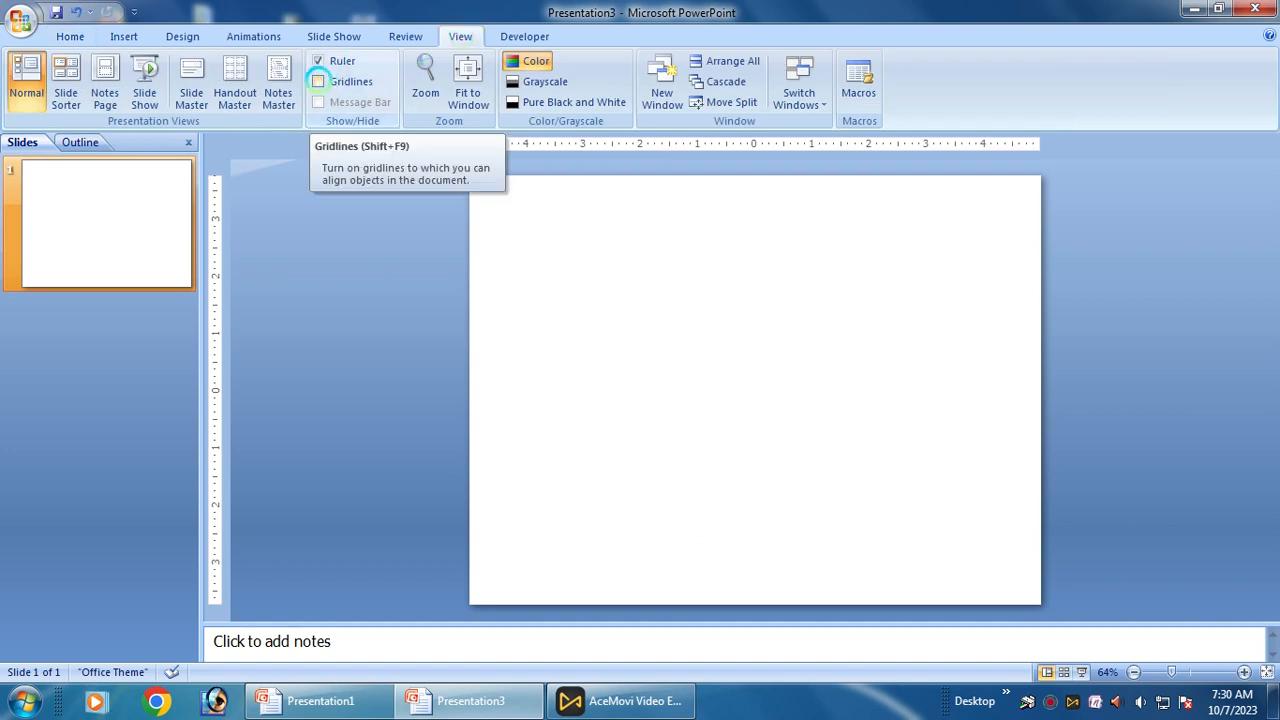
{"action": "left_click", "coordinate": [318, 81]}
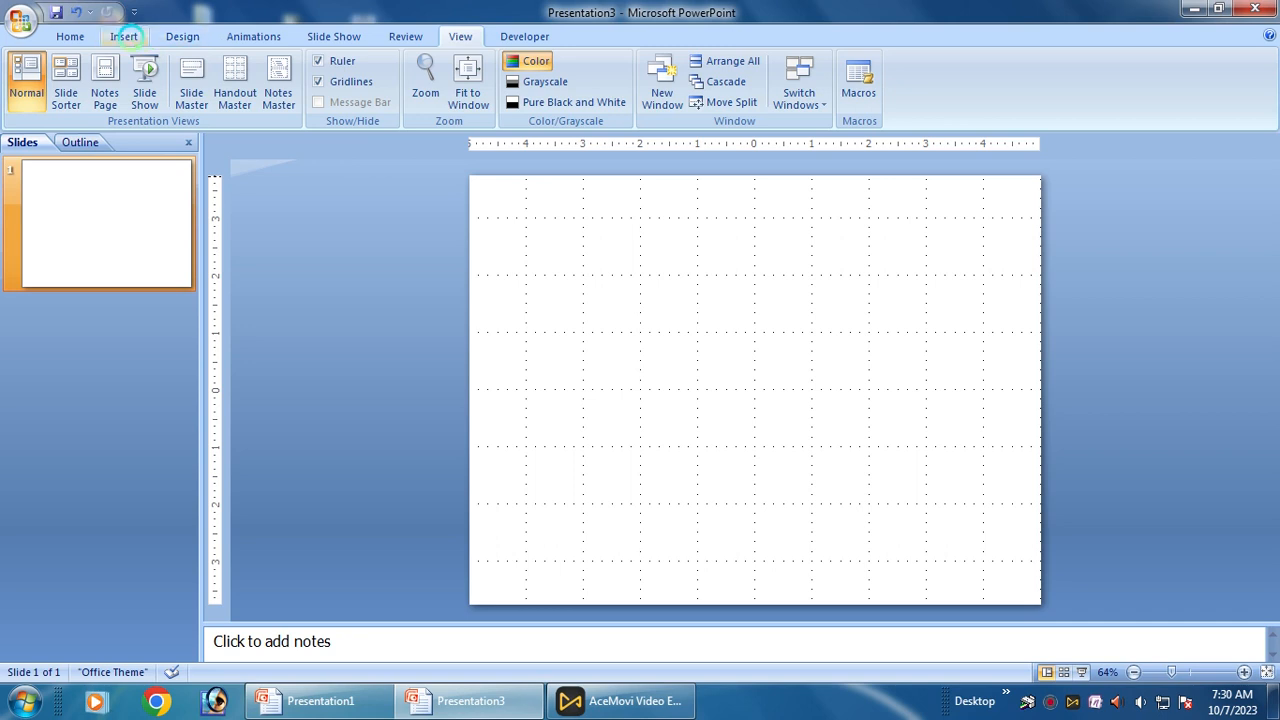
Draw an oval about 2" high and 2.08" wide at the centre of the slide.
{"action": "left_click", "coordinate": [124, 36]}
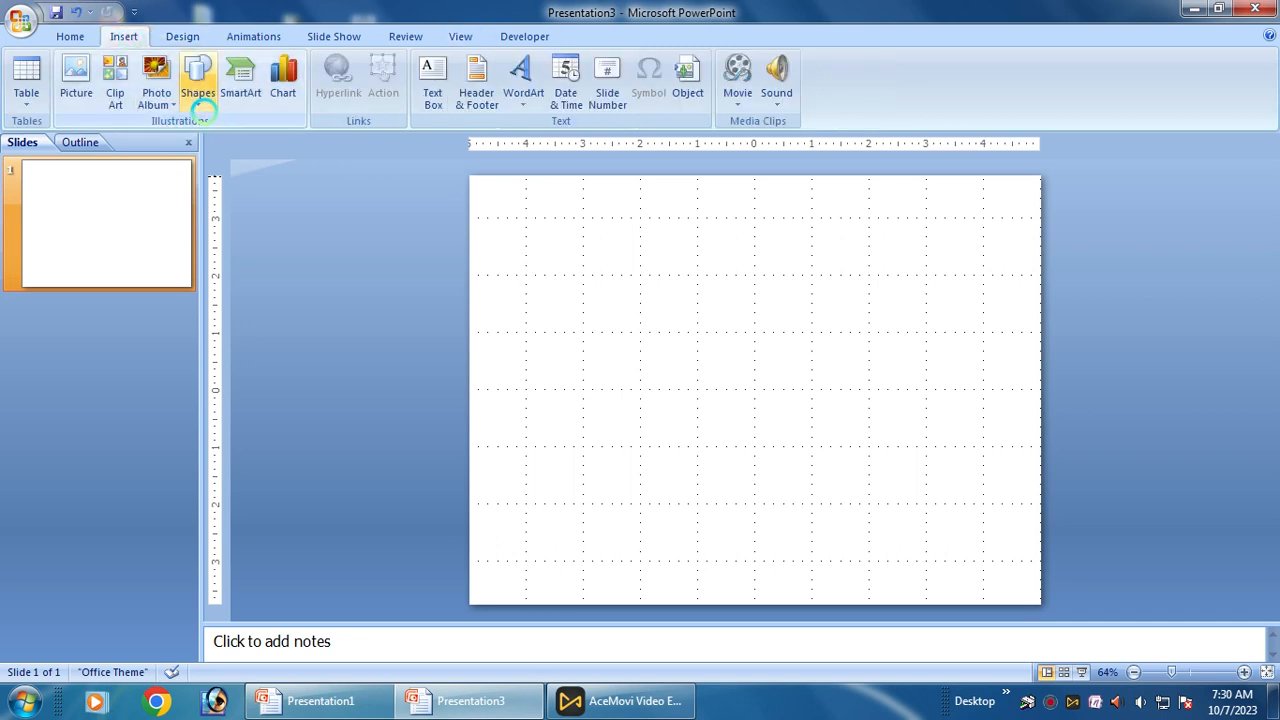
{"action": "left_click", "coordinate": [199, 105]}
{"action": "left_click", "coordinate": [262, 142]}
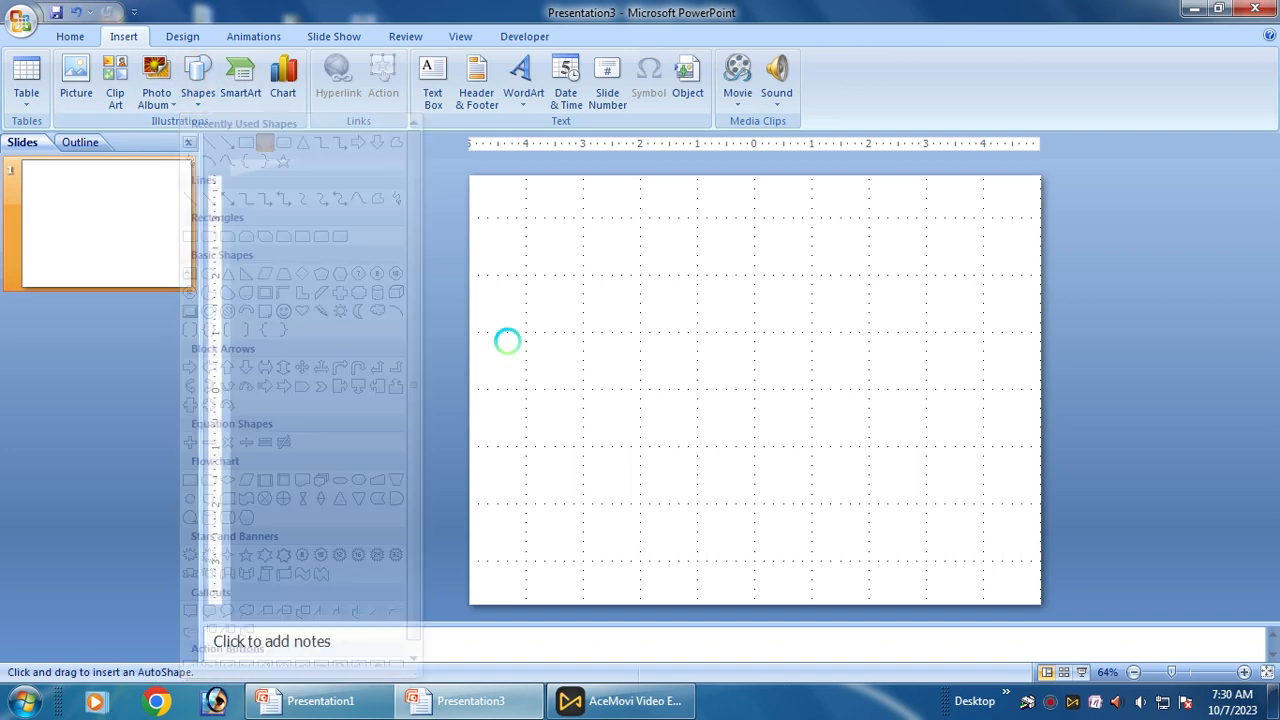
{"action": "mouse_move", "coordinate": [698, 332]}
{"action": "left_mouse_down"}
{"action": "mouse_move", "coordinate": [737, 406]}
{"action": "mouse_move", "coordinate": [818, 446]}
{"action": "left_mouse_up"}
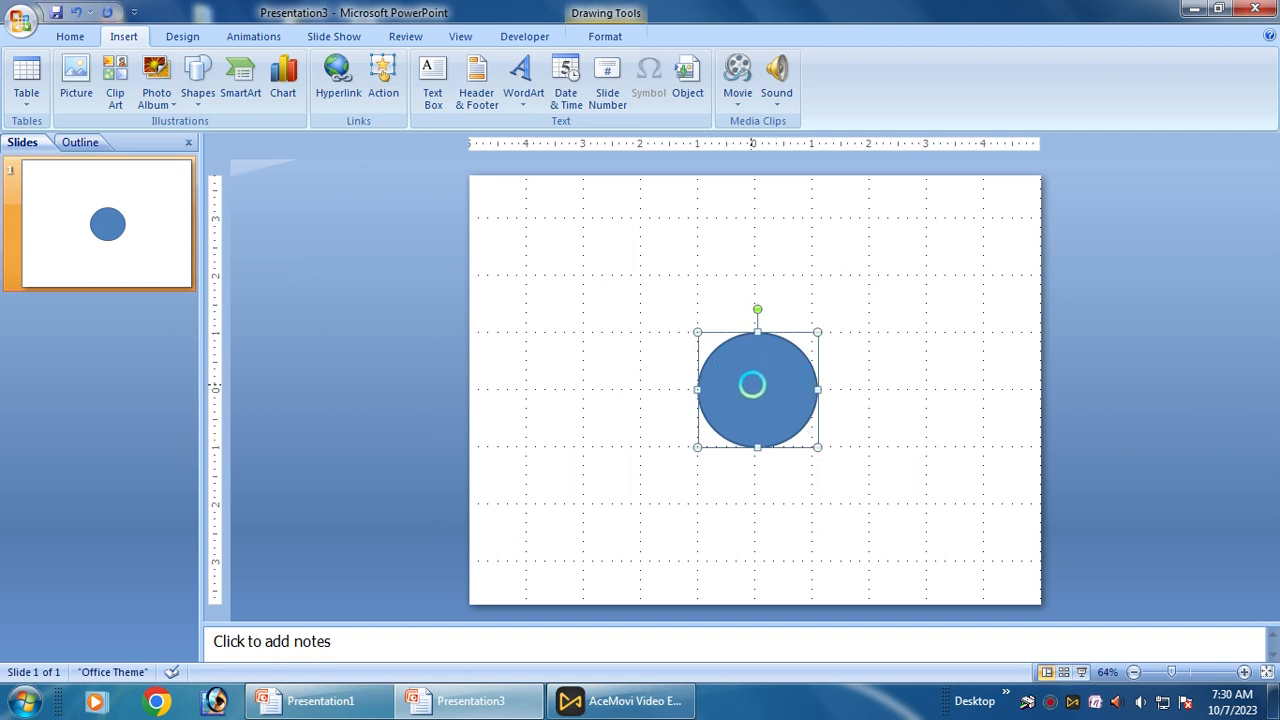
Set the oval's width to 2" to make it a true circle.
{"action": "right_click", "coordinate": [752, 385]}
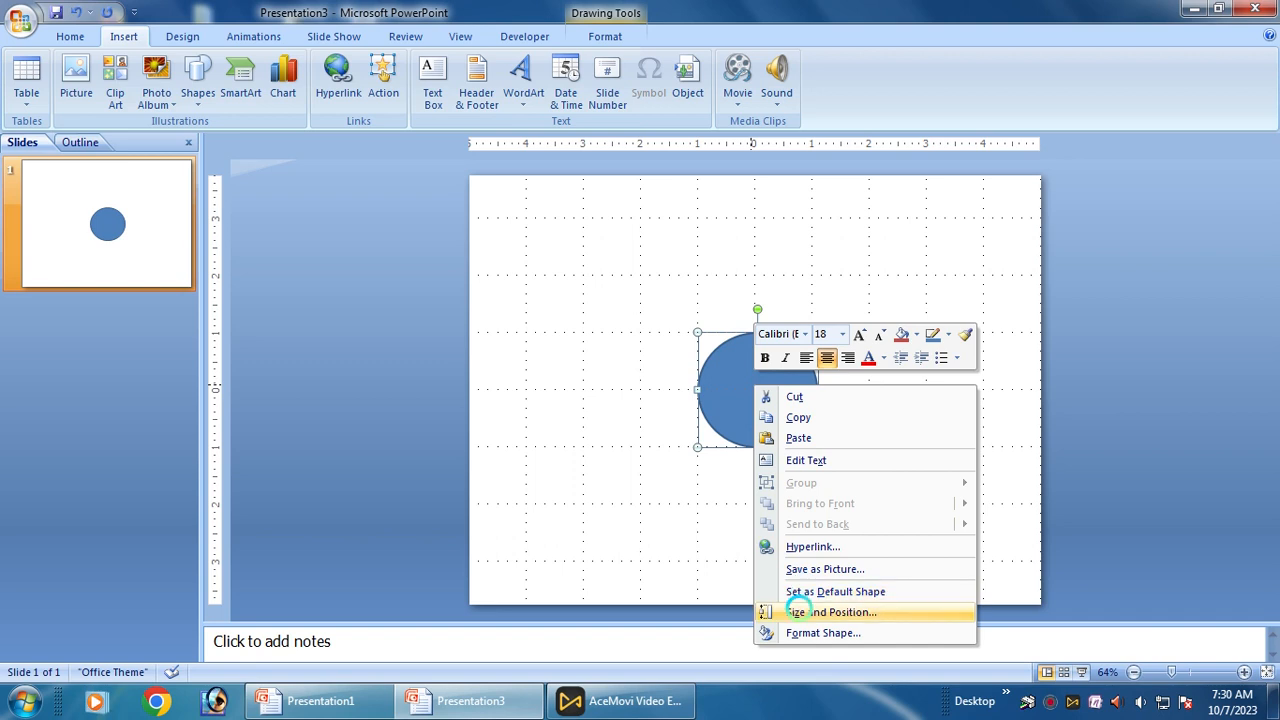
{"action": "left_click", "coordinate": [800, 611]}
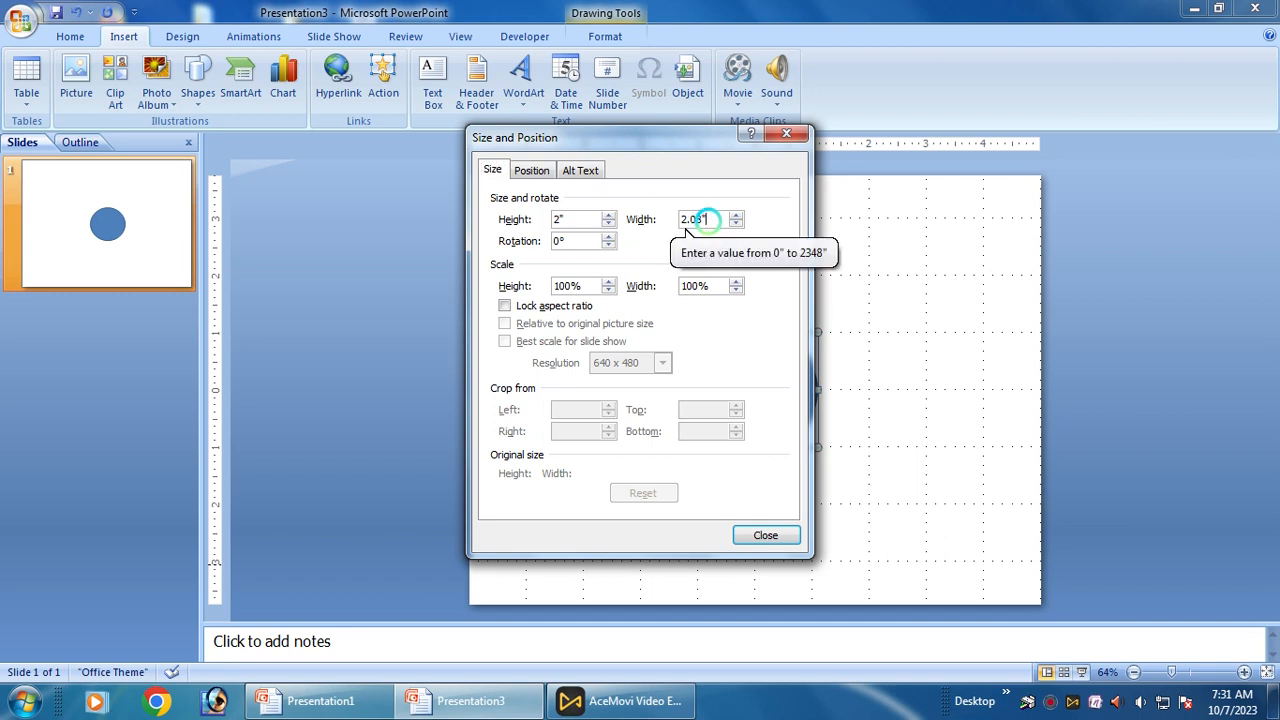
{"action": "key", "text": "BackSpace"}
{"action": "key", "text": "BackSpace"}
{"action": "key", "text": "BackSpace"}
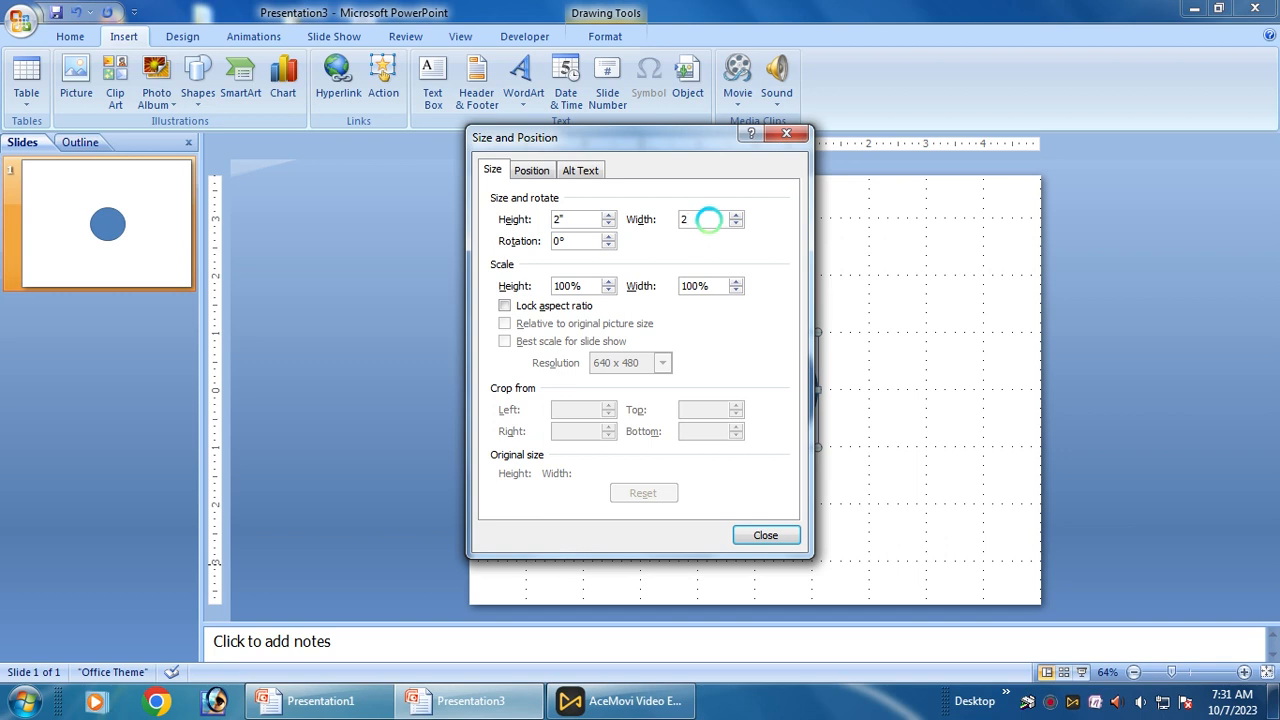
{"action": "left_click", "coordinate": [766, 534]}
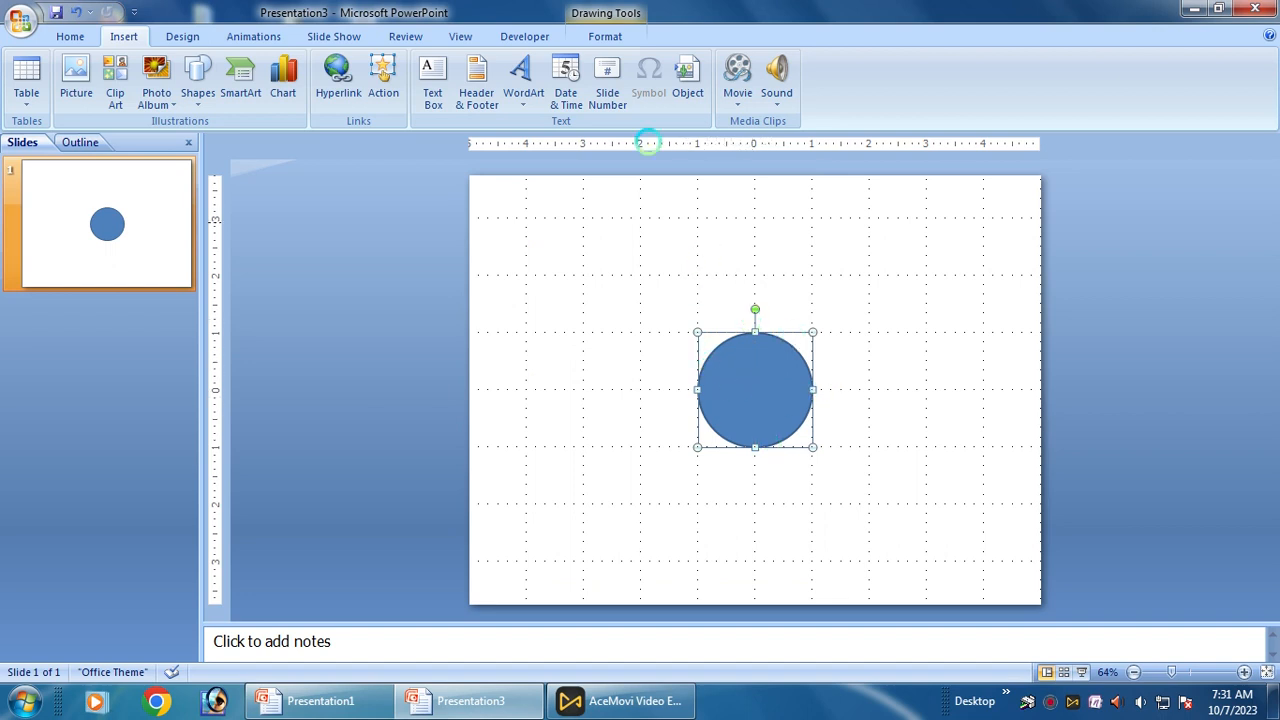
Give the circle a gradient fill with the Fire preset colors.
{"action": "left_click", "coordinate": [605, 36]}
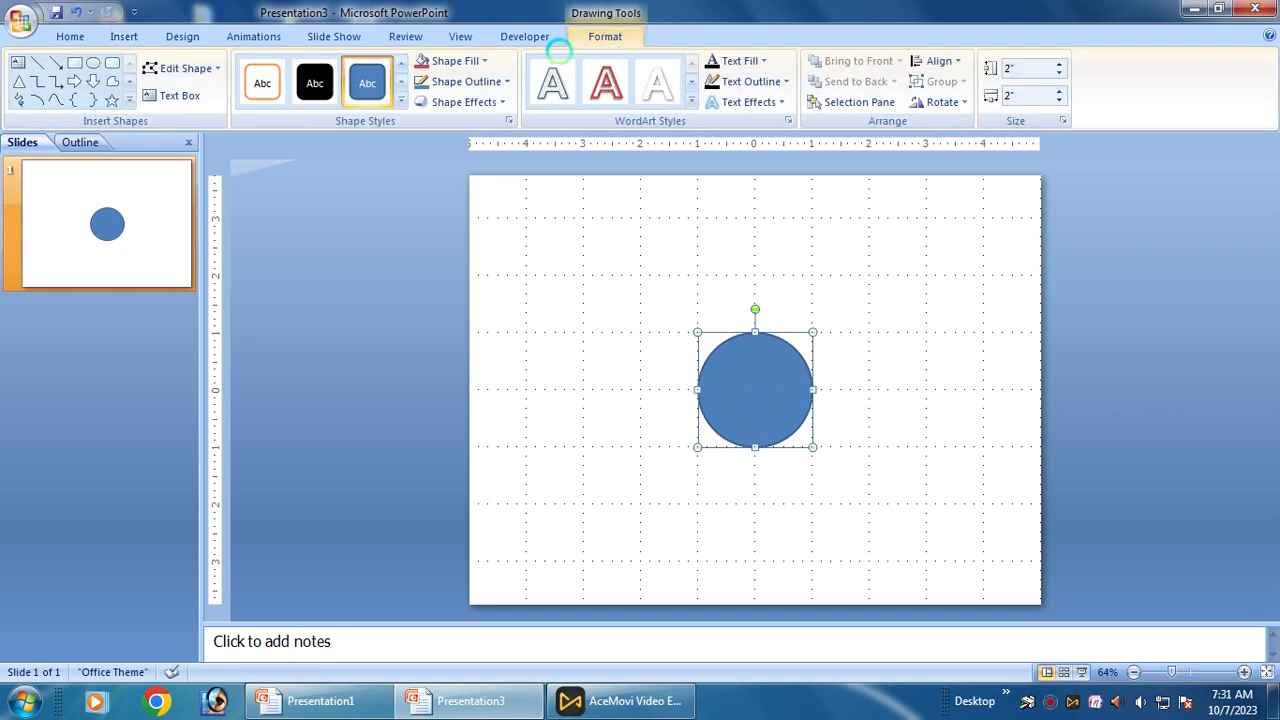
{"action": "left_click", "coordinate": [453, 61]}
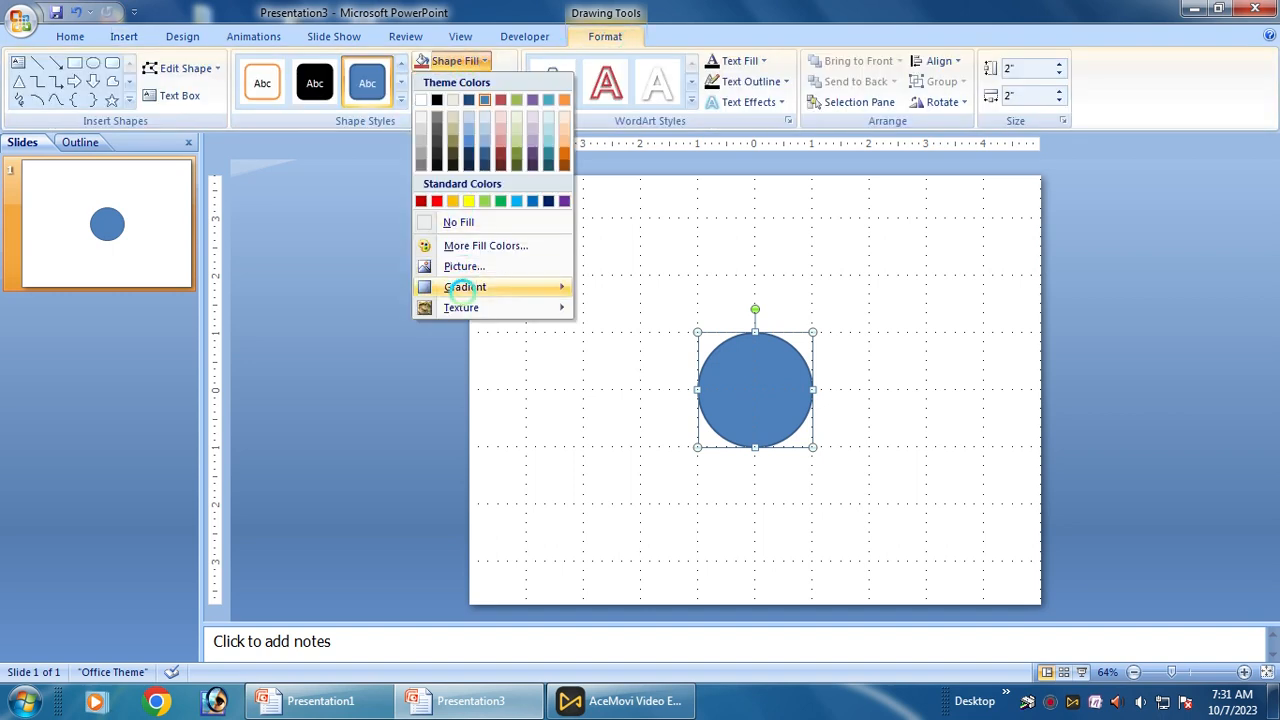
{"action": "mouse_move", "coordinate": [464, 287]}
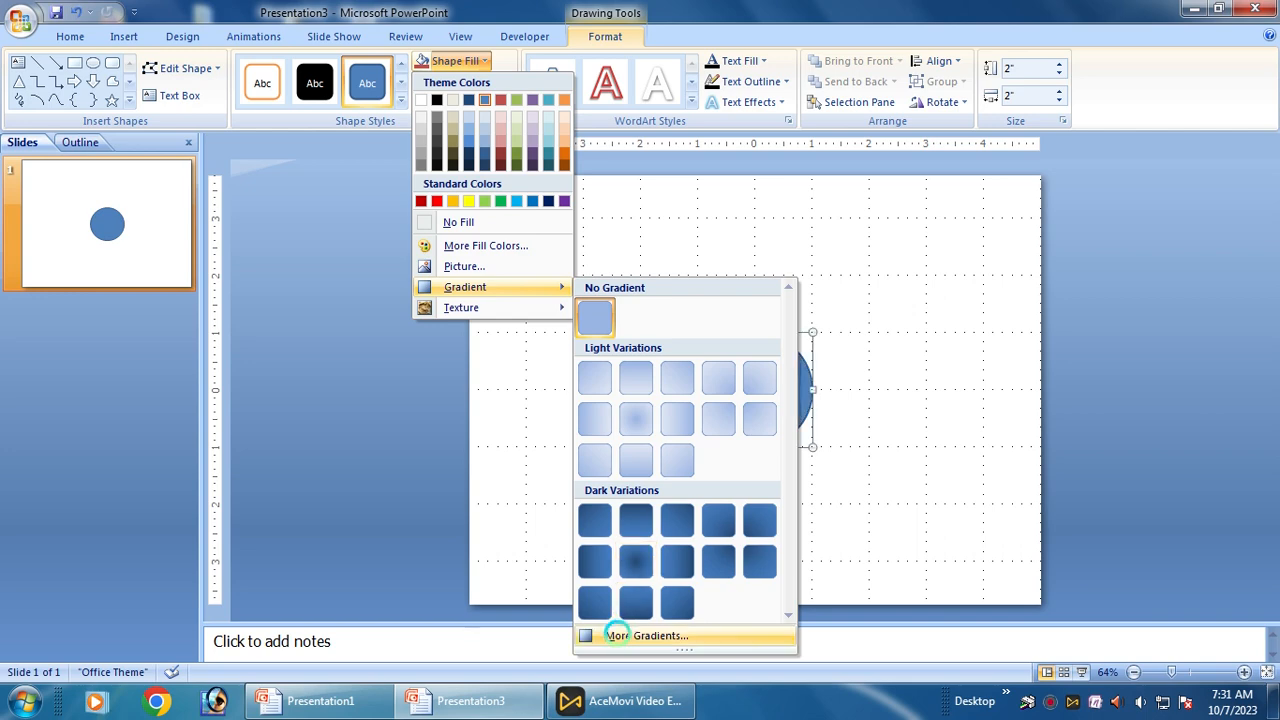
{"action": "left_click", "coordinate": [614, 636]}
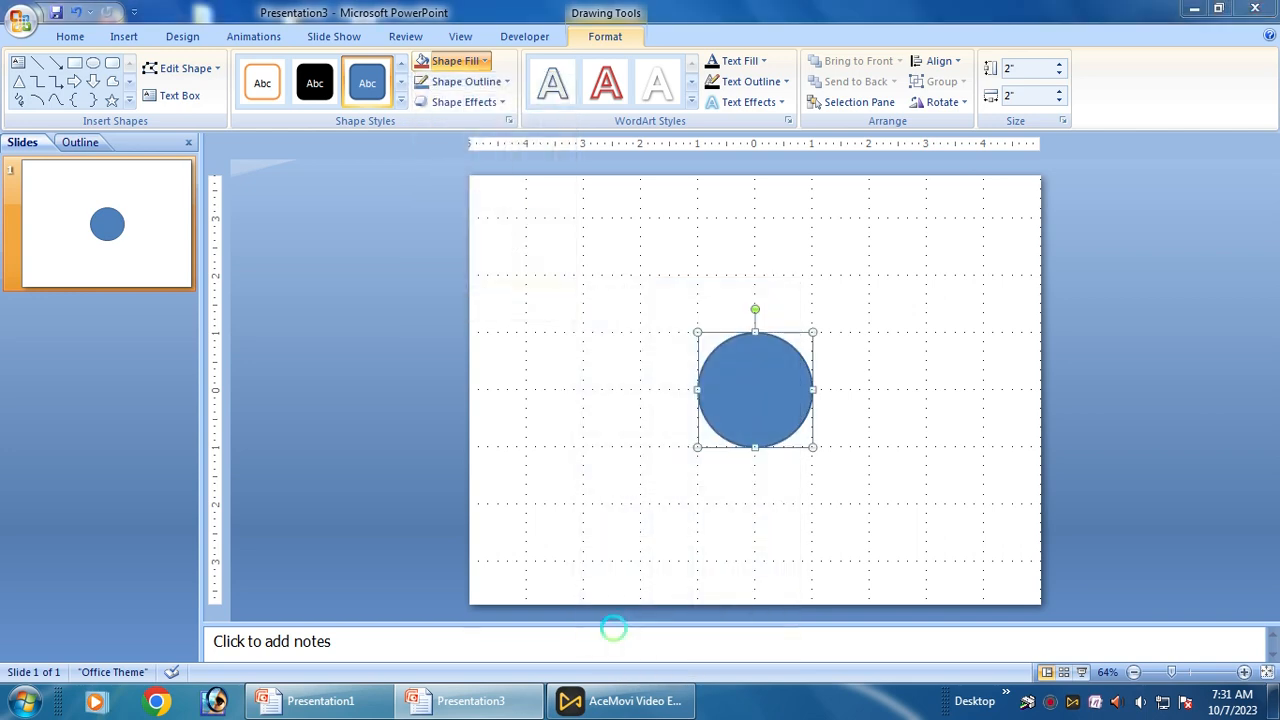
{"action": "left_click_drag", "start_coordinate": [655, 133], "coordinate": [436, 150]}
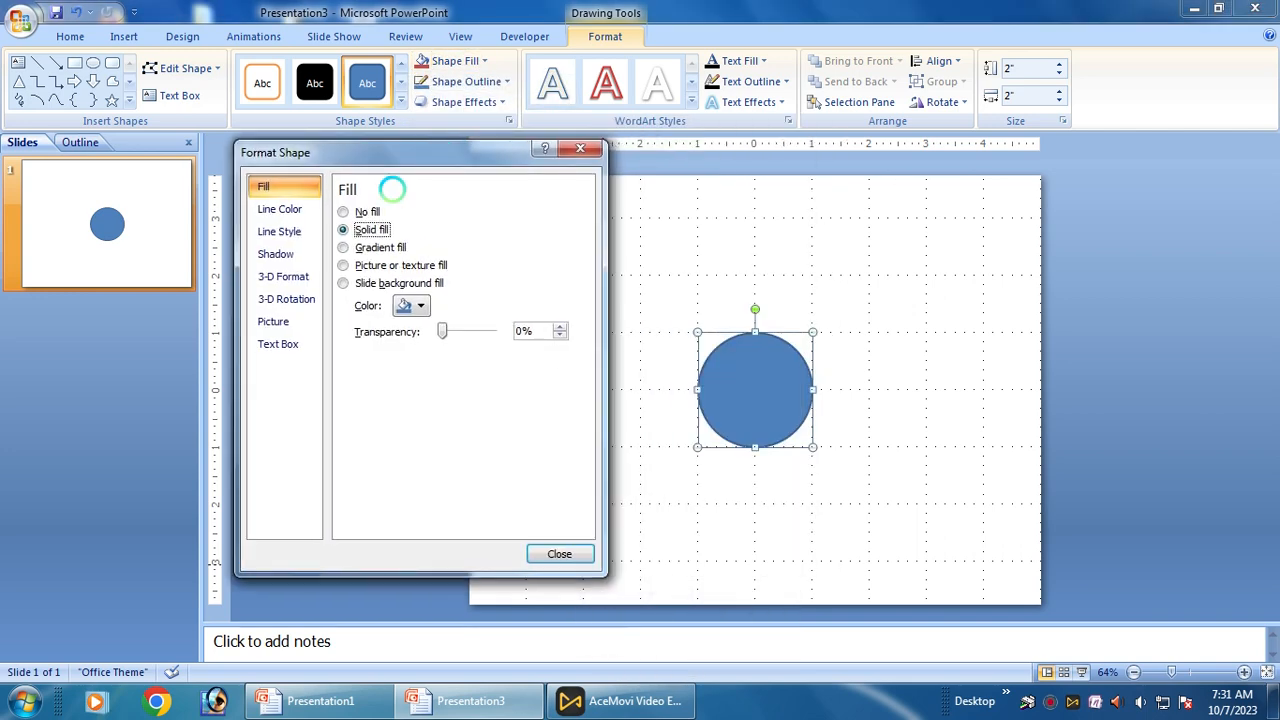
{"action": "left_click", "coordinate": [343, 247]}
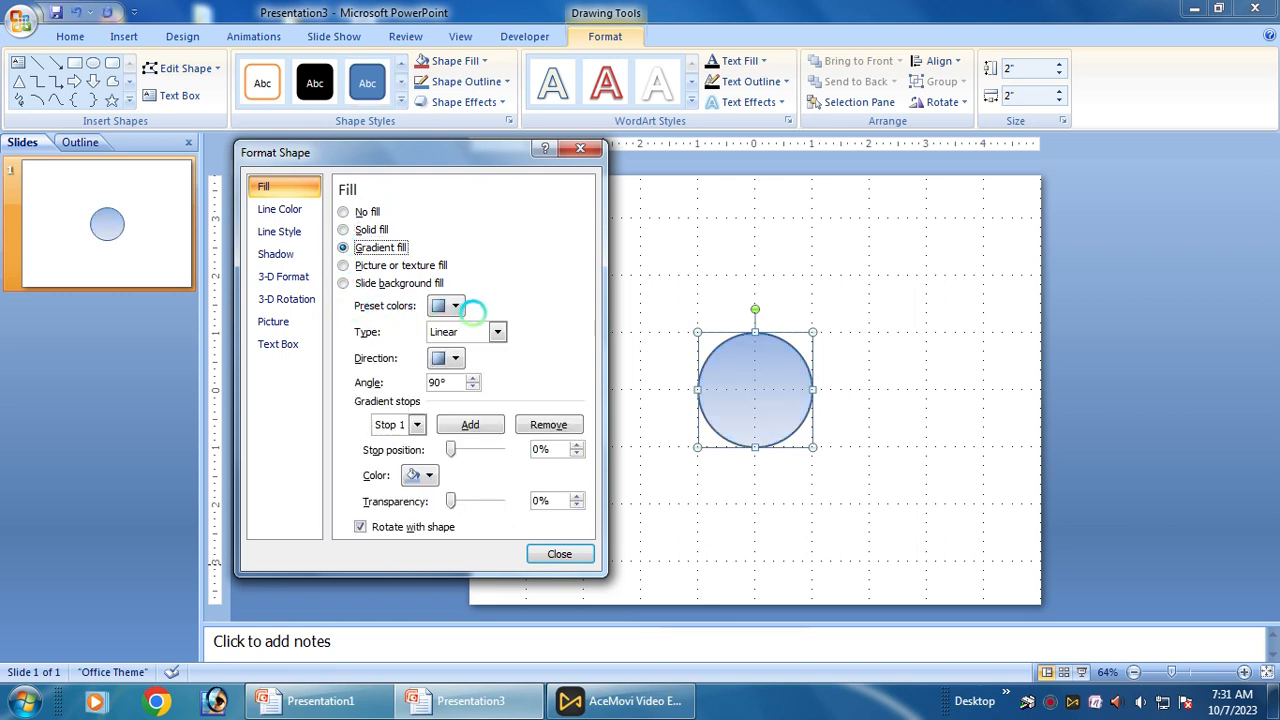
{"action": "left_click", "coordinate": [455, 306]}
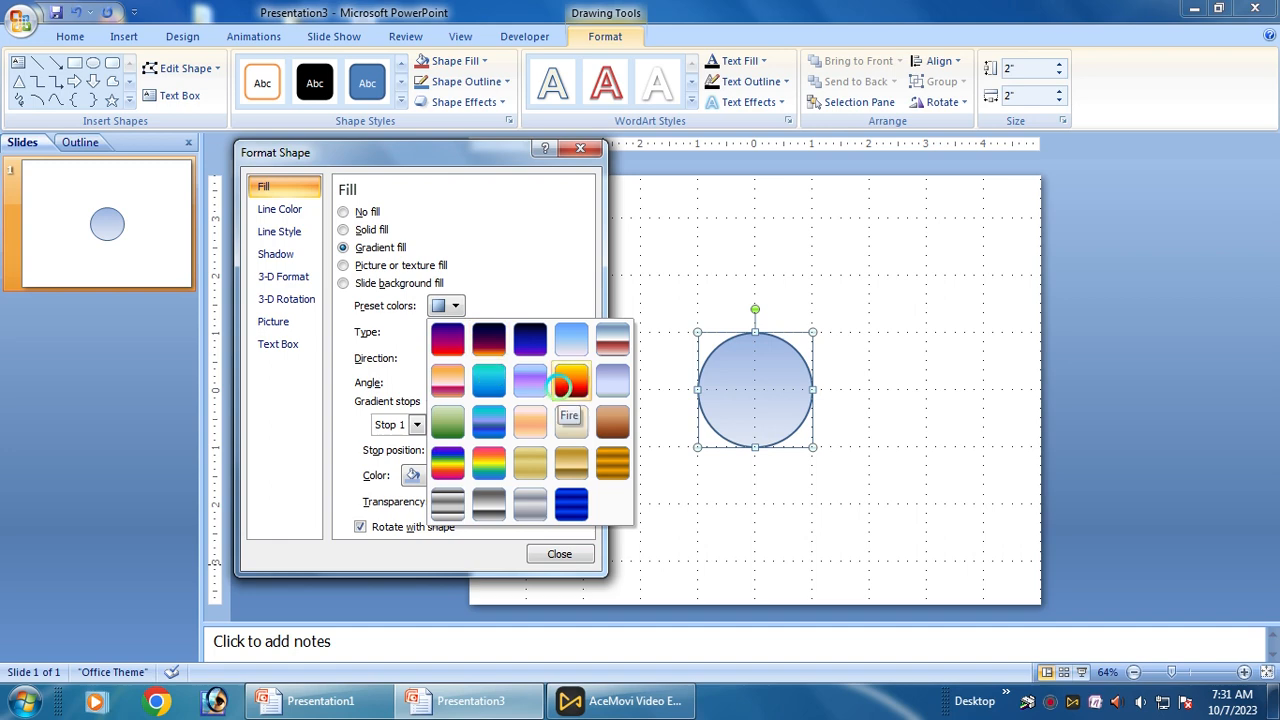
{"action": "left_click", "coordinate": [562, 383]}
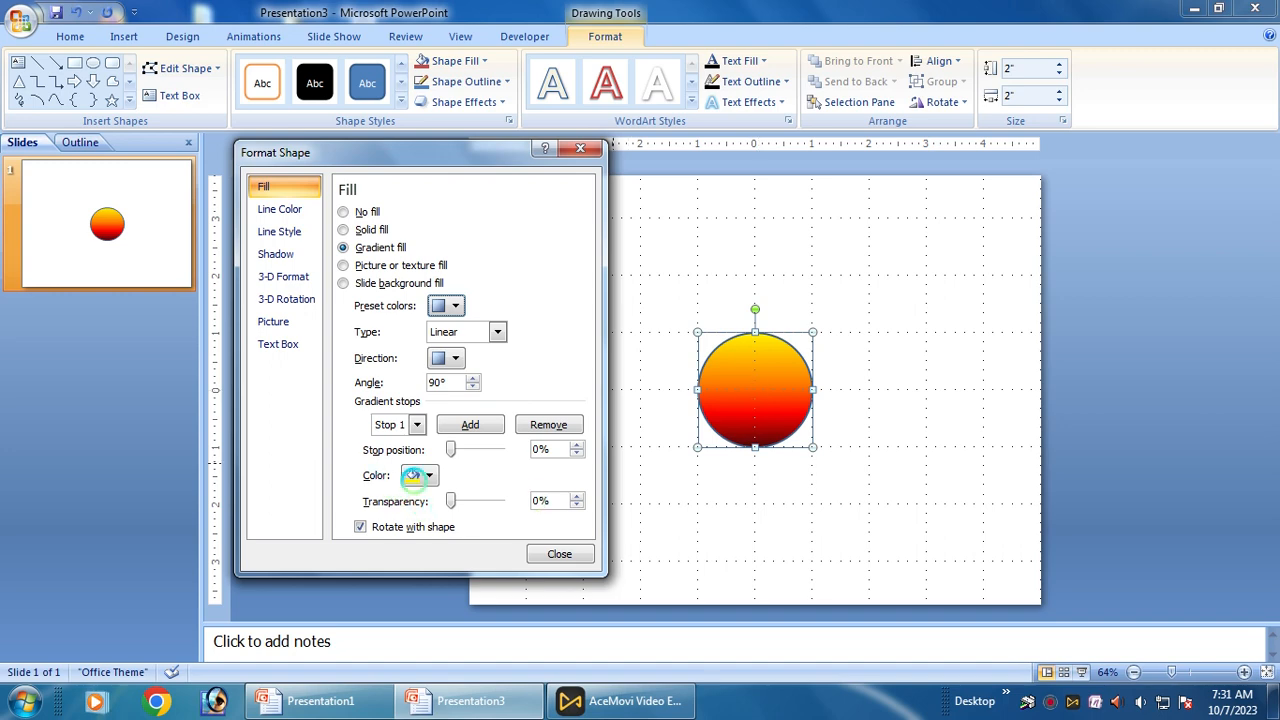
Set the color of gradient Stop 1 to standard Orange and remove the circle's outline.
{"action": "left_click", "coordinate": [428, 476]}
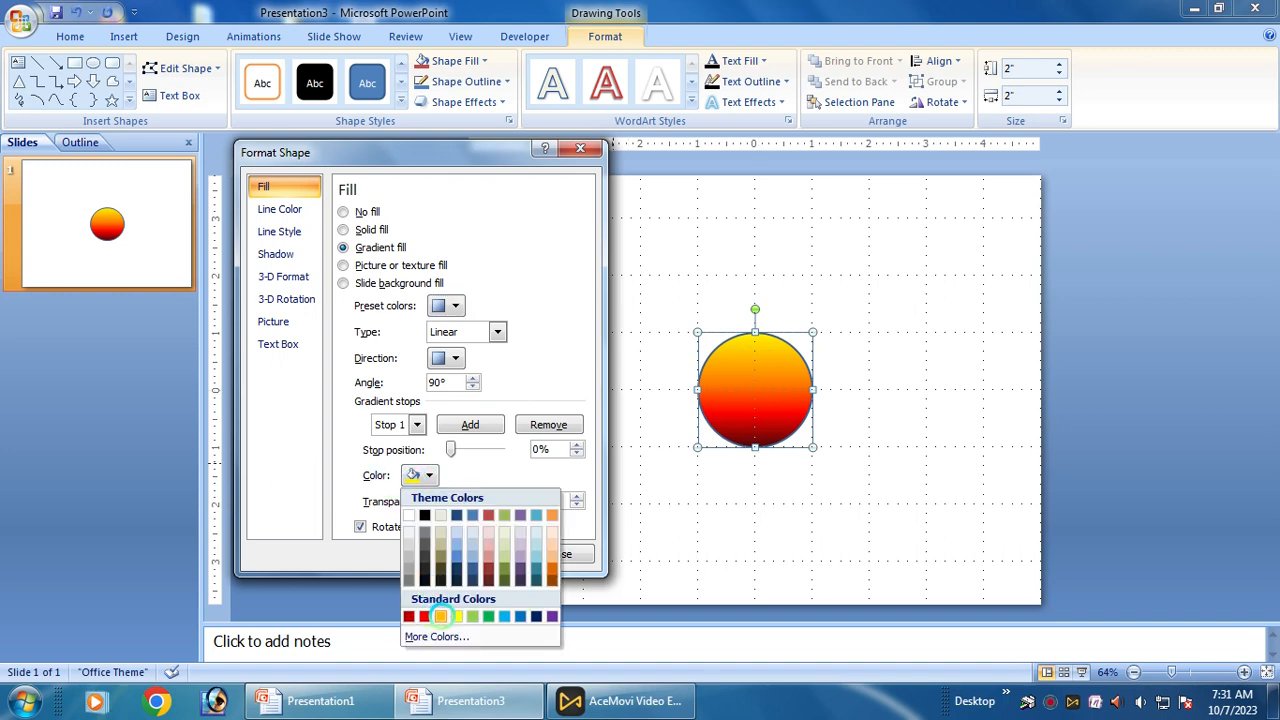
{"action": "left_click", "coordinate": [440, 616]}
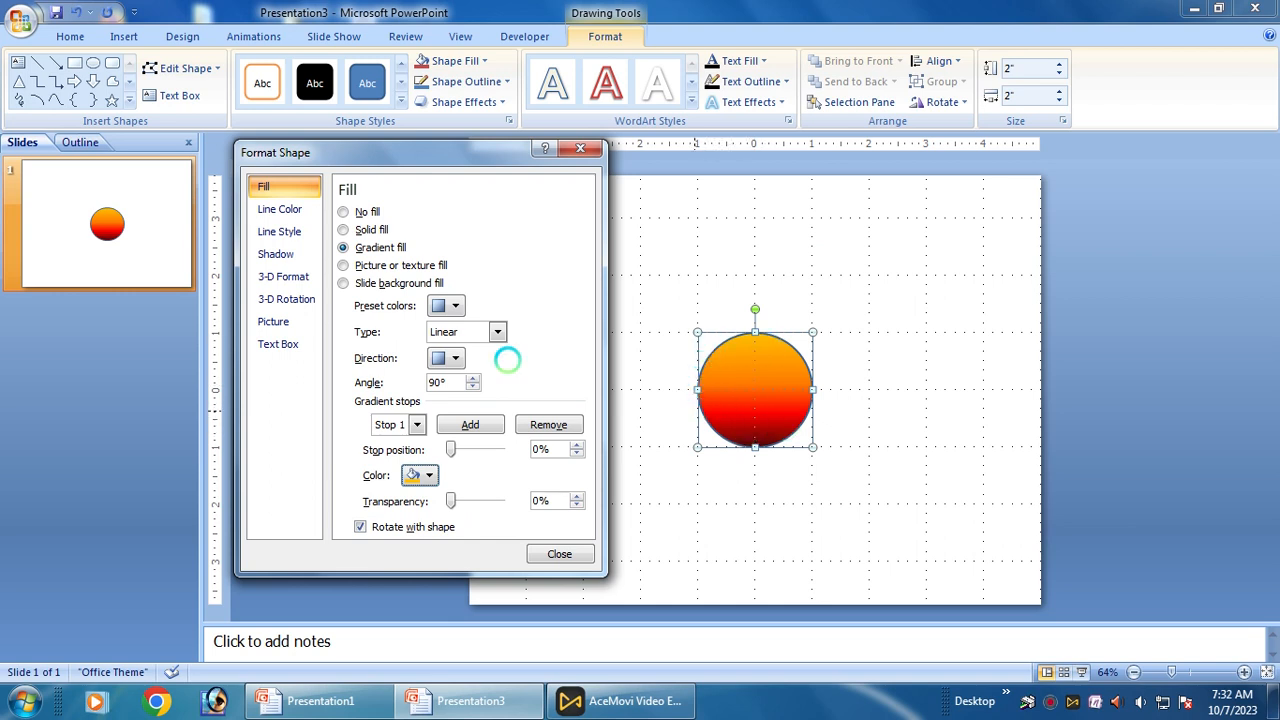
{"action": "left_click", "coordinate": [275, 211]}
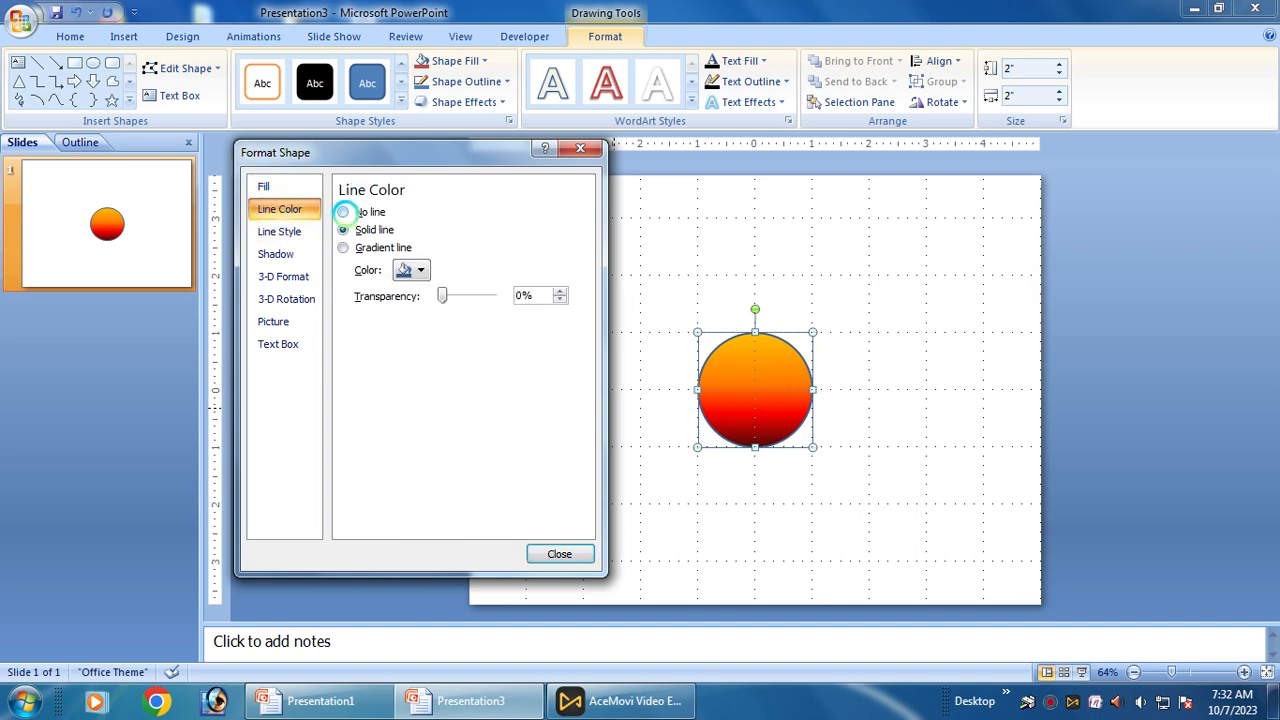
{"action": "left_click", "coordinate": [343, 212]}
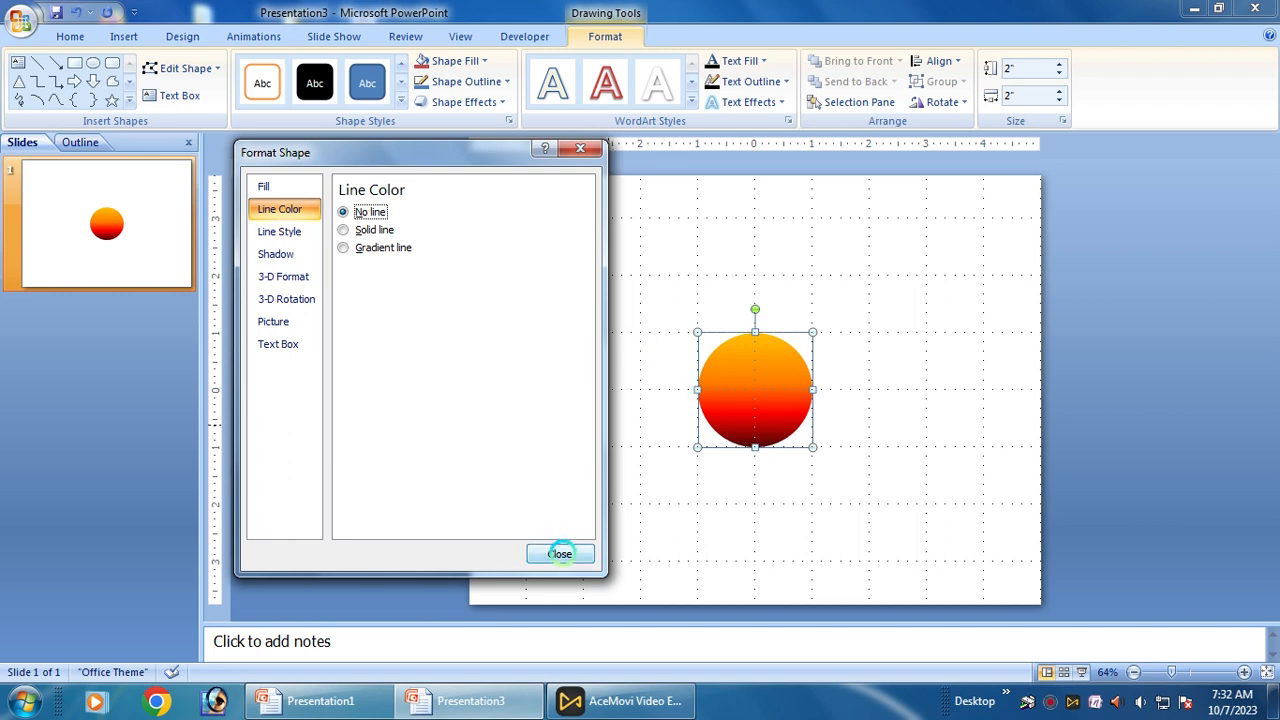
{"action": "left_click", "coordinate": [560, 554]}
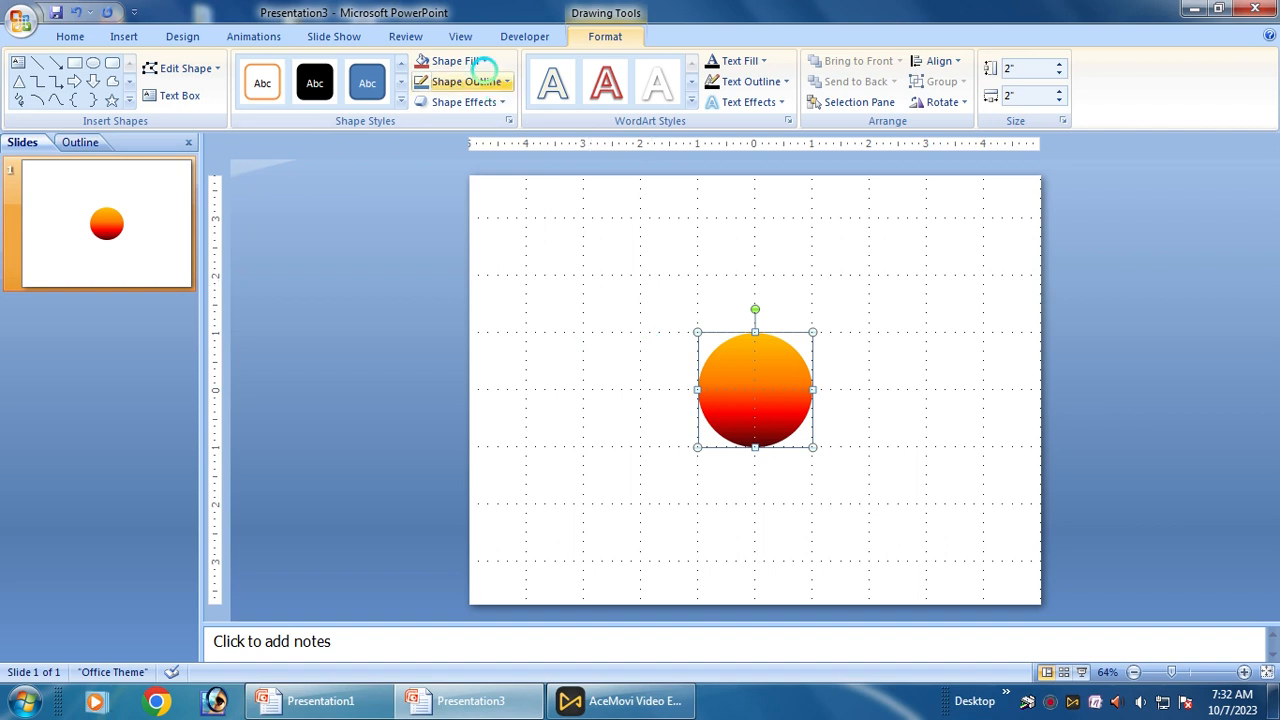
Apply the radial gradient variation that spreads from the centre to the circle's fill.
{"action": "left_click", "coordinate": [482, 63]}
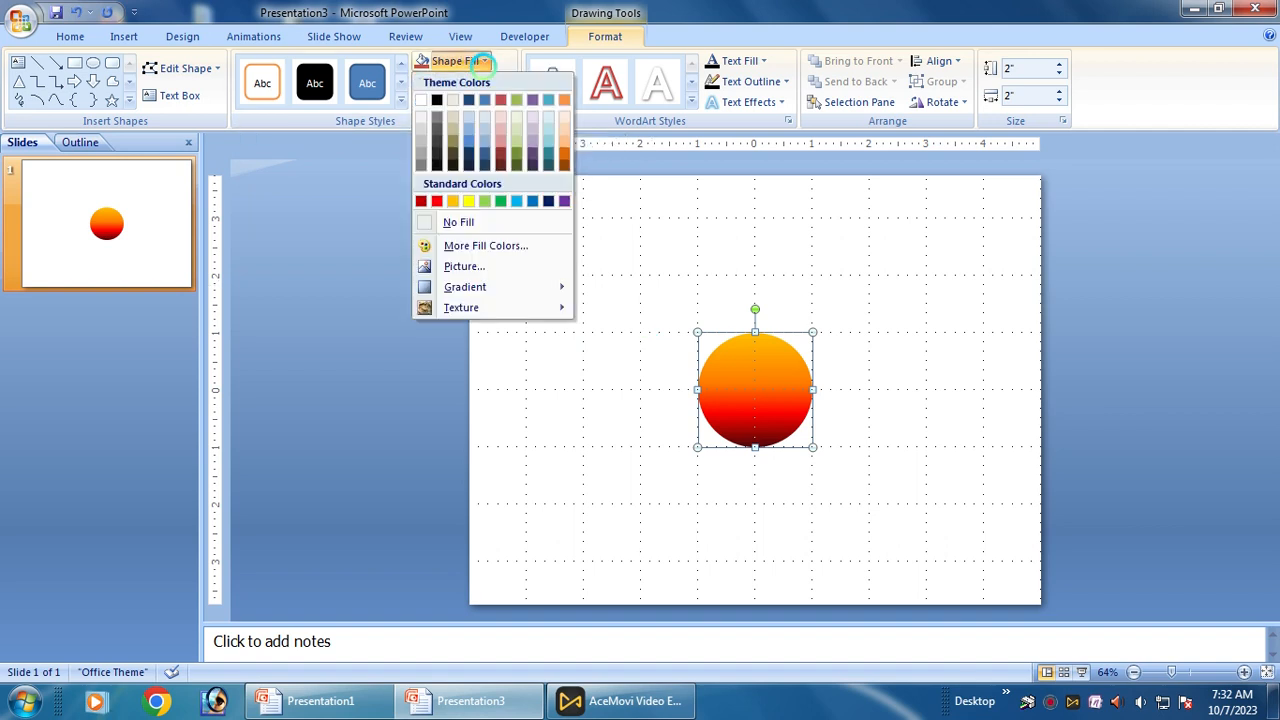
{"action": "mouse_move", "coordinate": [466, 288]}
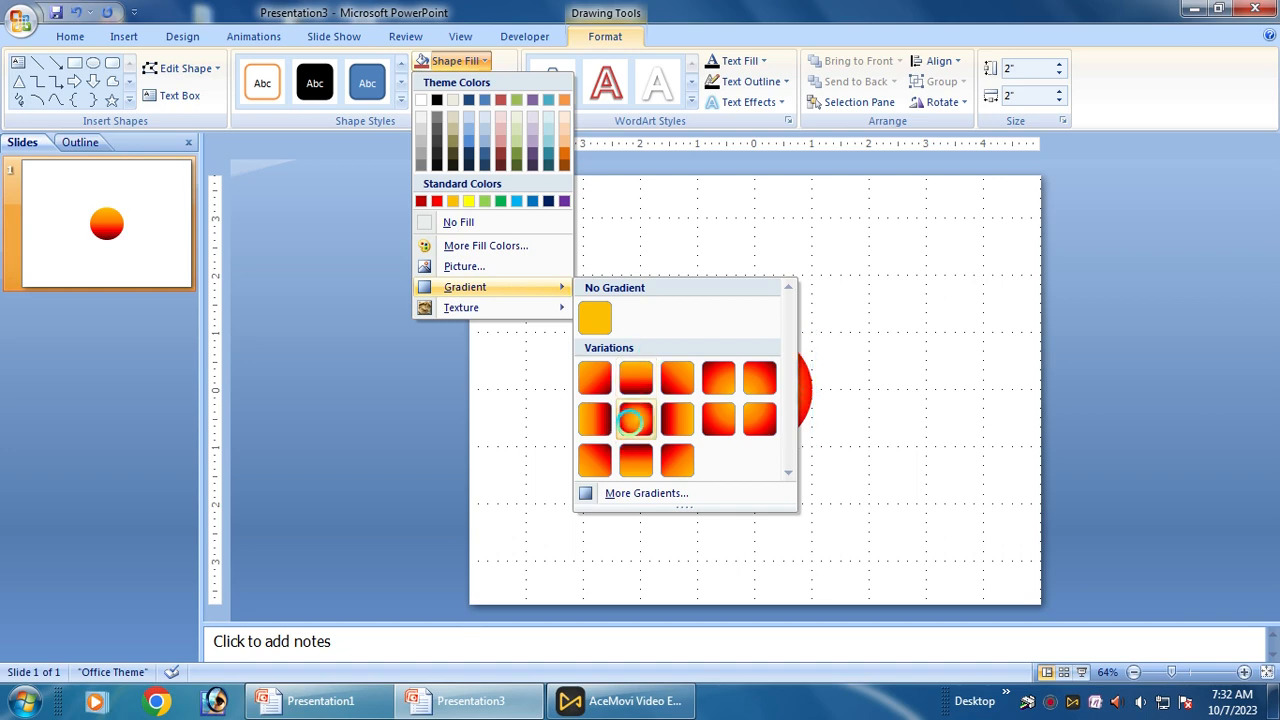
{"action": "left_click", "coordinate": [632, 421]}
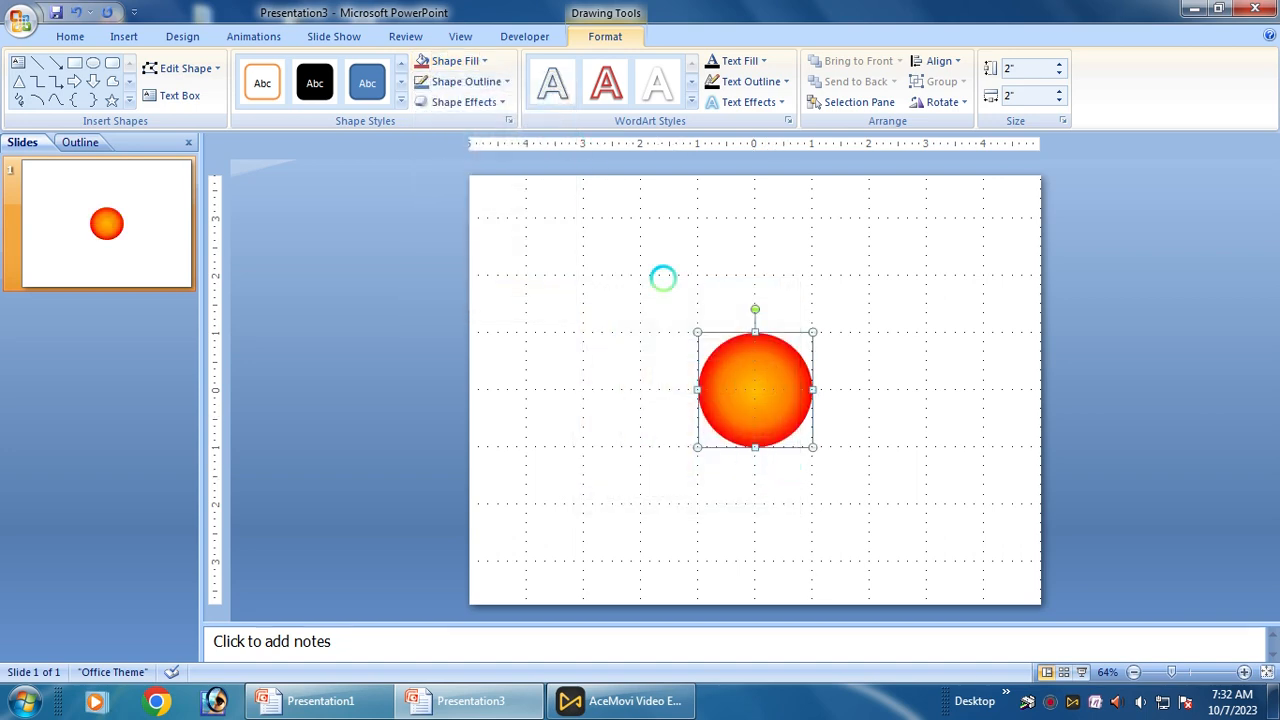
Add a standard Orange shadow to the circle and set its blur to 19 pt.
{"action": "left_click", "coordinate": [453, 60]}
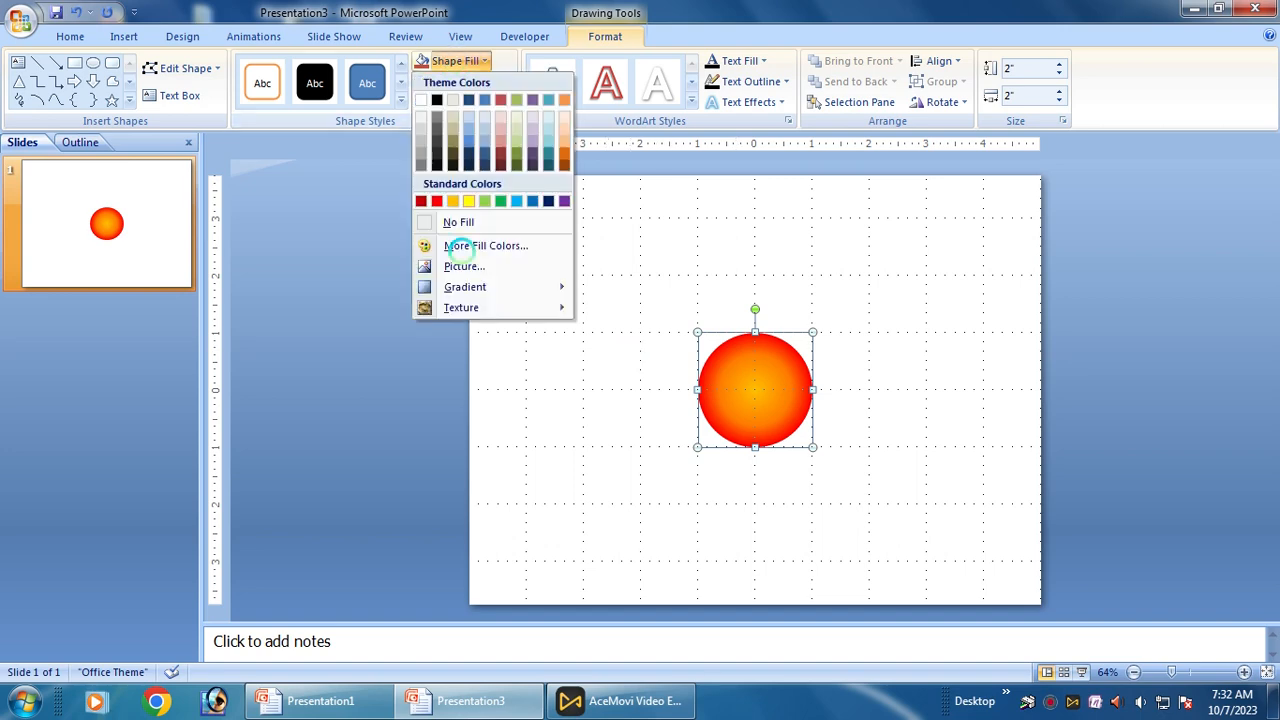
{"action": "mouse_move", "coordinate": [450, 285]}
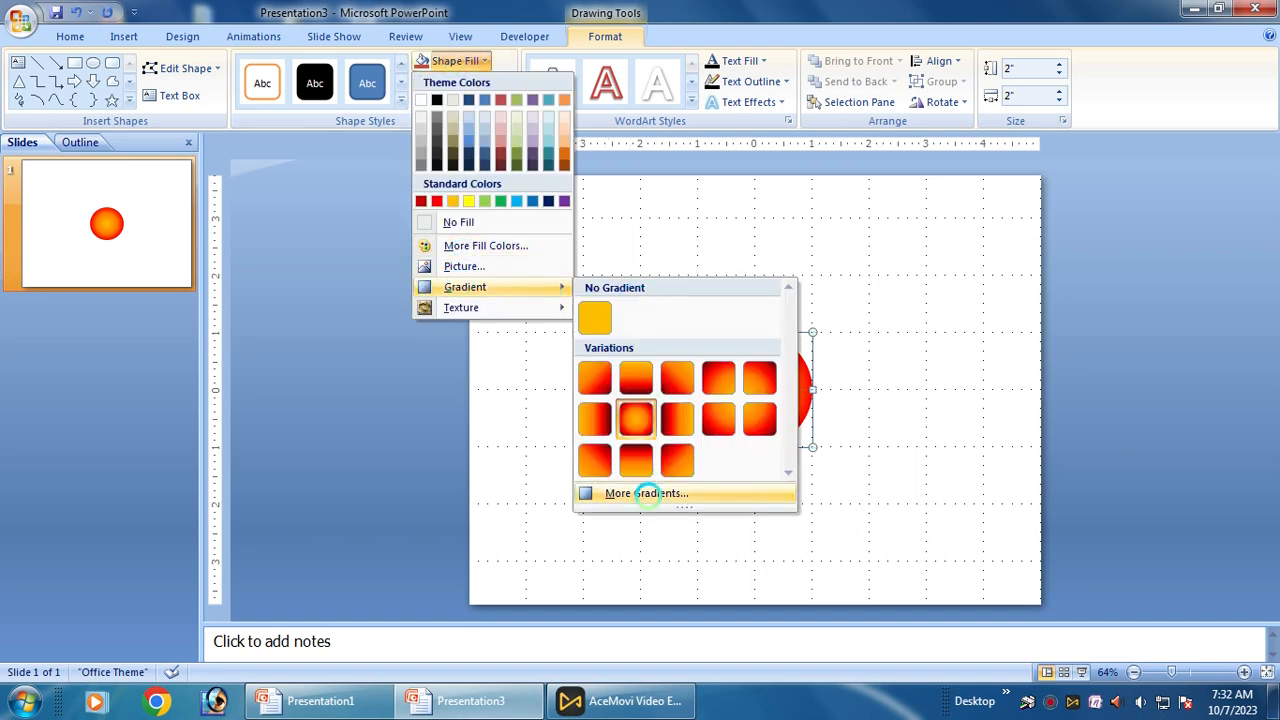
{"action": "left_click", "coordinate": [648, 493]}
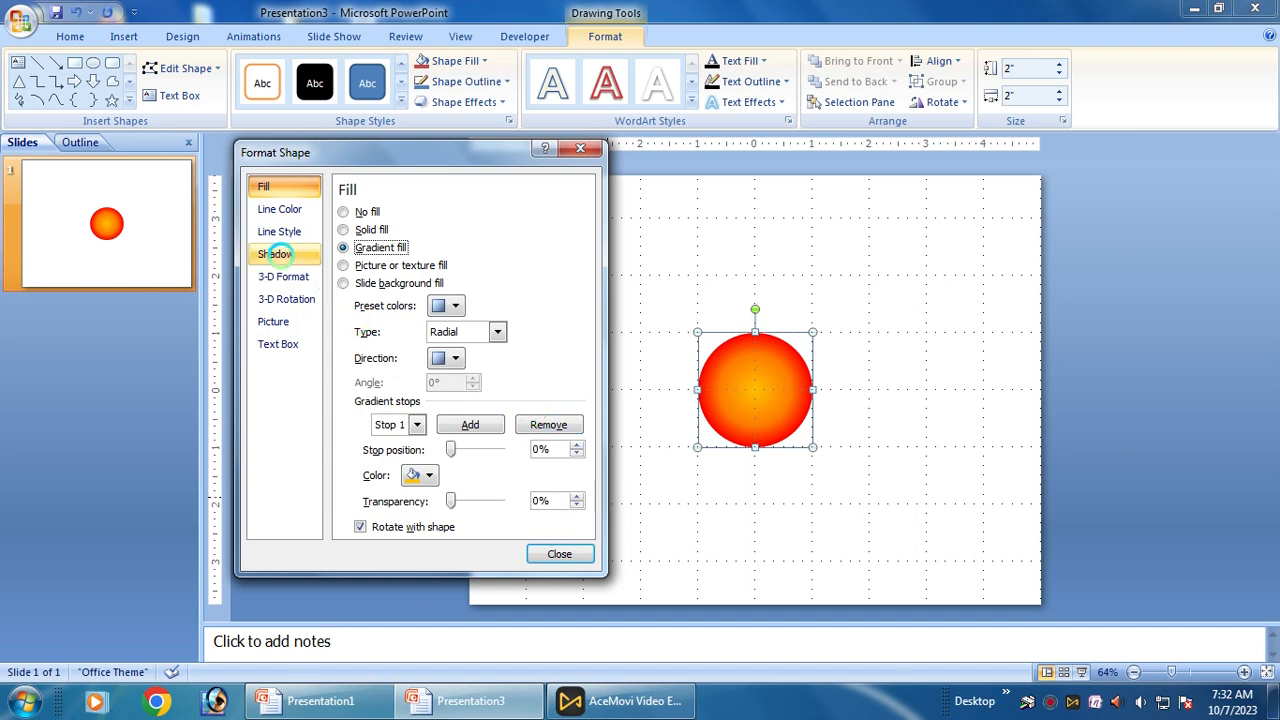
{"action": "left_click", "coordinate": [275, 254]}
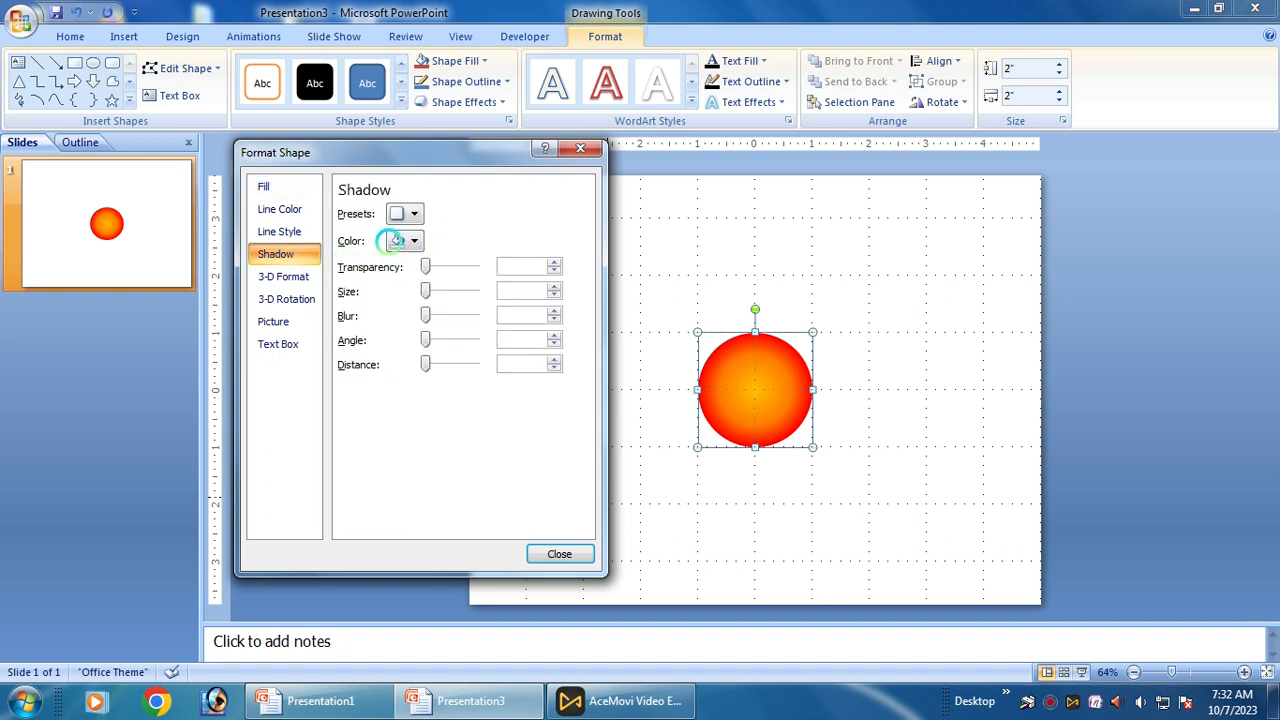
{"action": "left_click", "coordinate": [413, 241]}
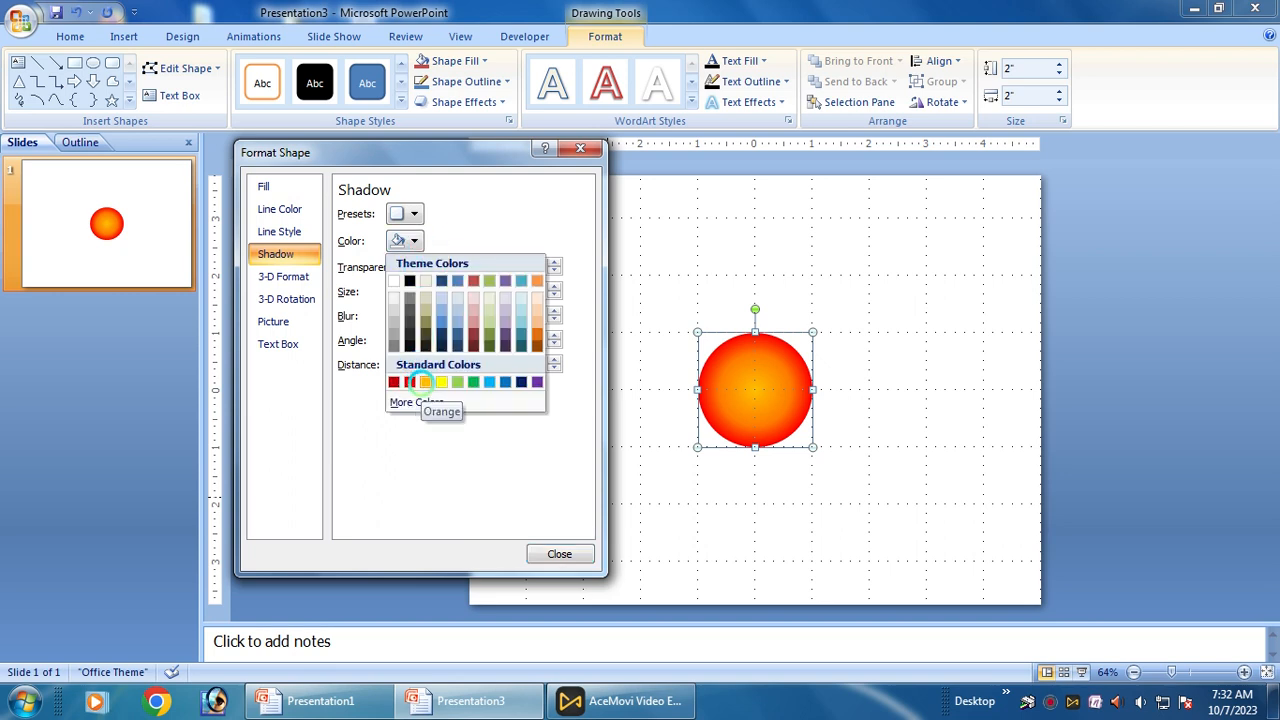
{"action": "left_click", "coordinate": [422, 382]}
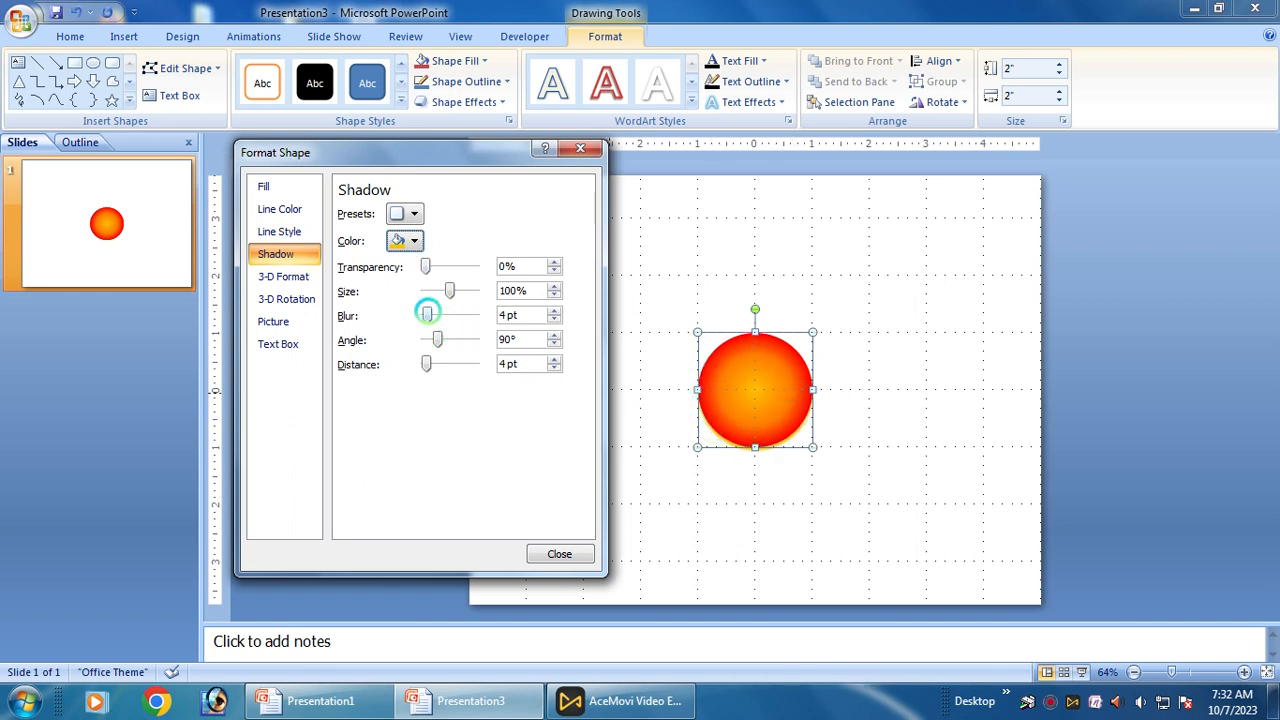
{"action": "left_click_drag", "start_coordinate": [427, 313], "coordinate": [430, 313]}
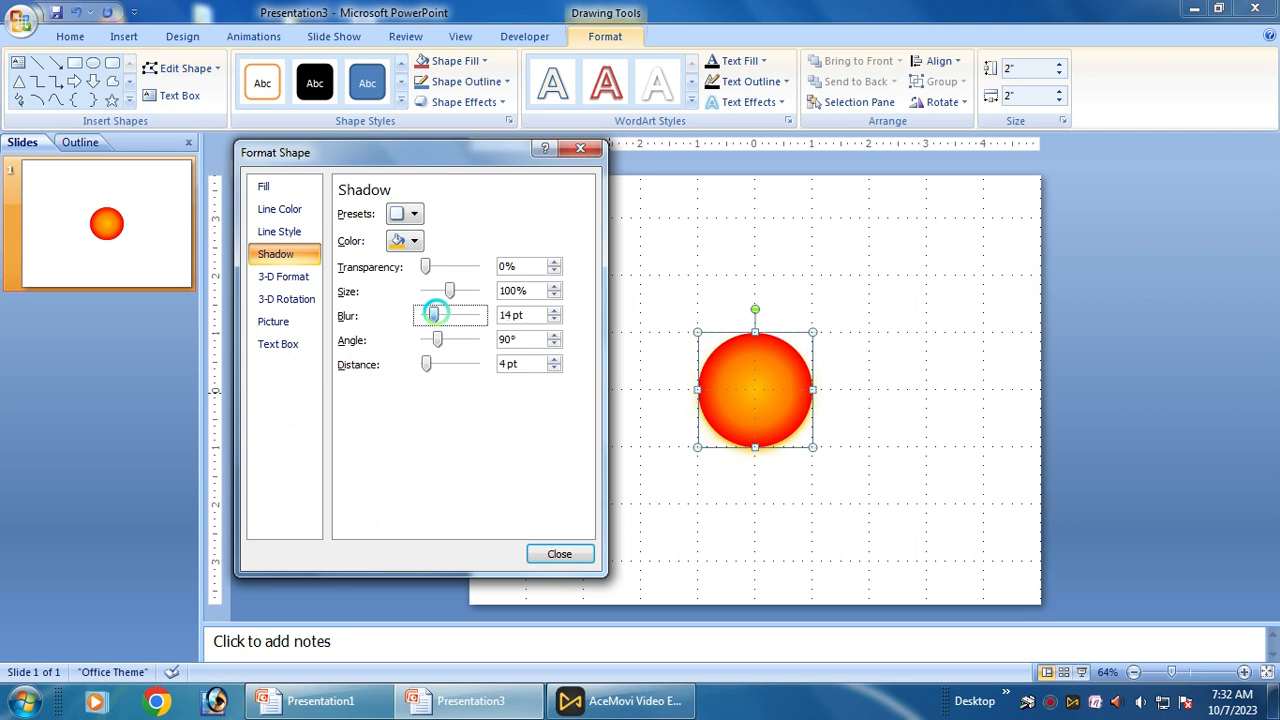
{"action": "mouse_move", "coordinate": [434, 313]}
{"action": "left_mouse_down"}
{"action": "mouse_move", "coordinate": [461, 313]}
{"action": "mouse_move", "coordinate": [436, 320]}
{"action": "left_mouse_up"}
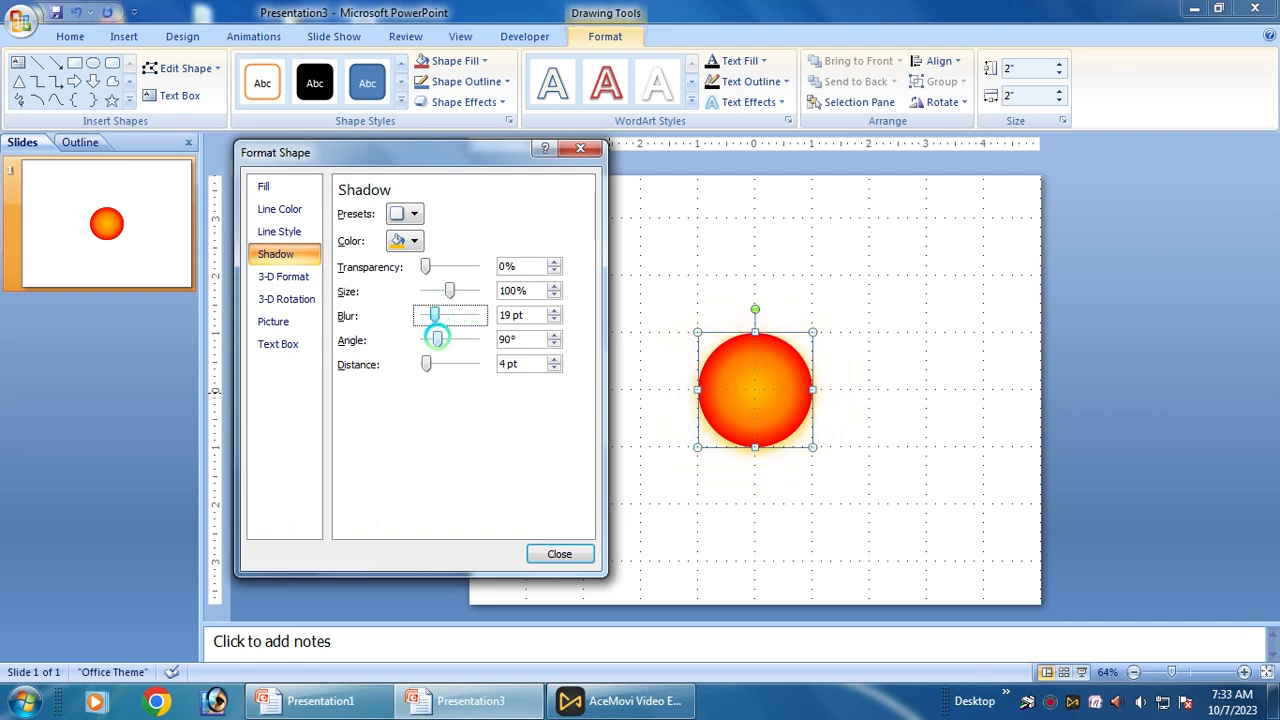
Set the angle of the sun circle's shadow to 140° and finish formatting the shape.
{"action": "left_click", "coordinate": [437, 339]}
{"action": "left_click_drag", "start_coordinate": [437, 339], "coordinate": [445, 339]}
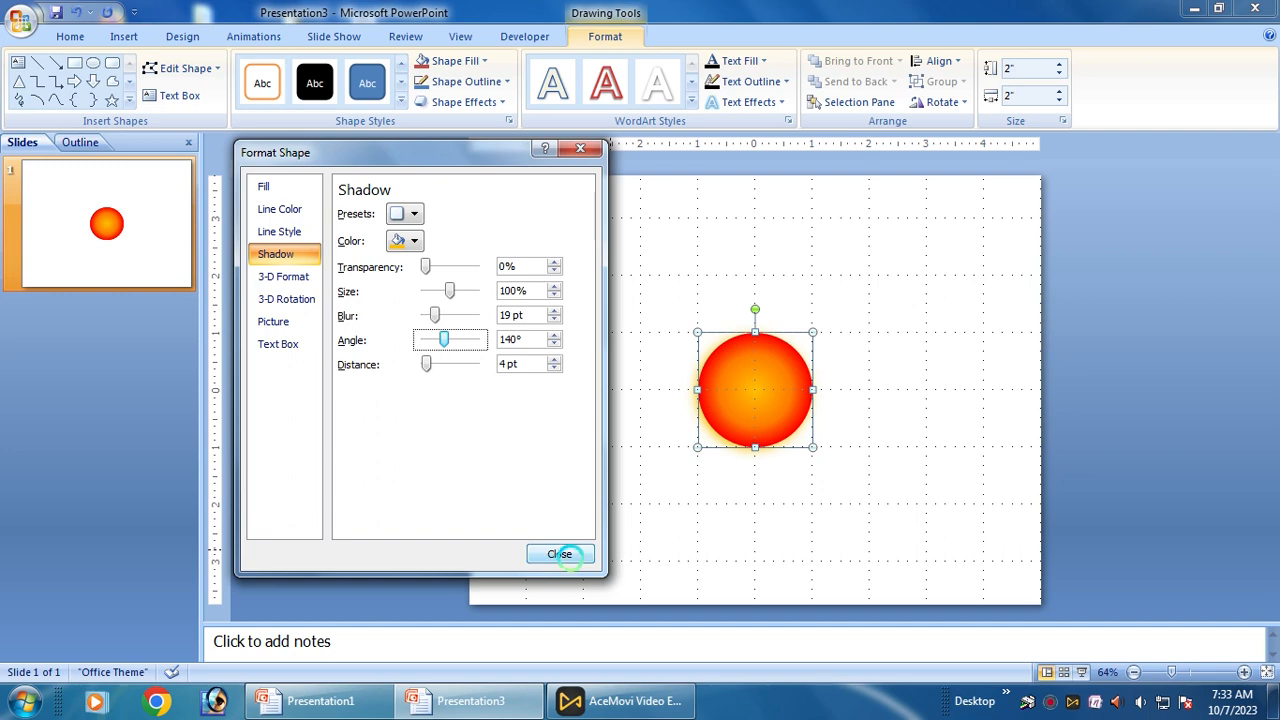
{"action": "left_click", "coordinate": [560, 554]}
{"action": "left_click", "coordinate": [817, 524]}
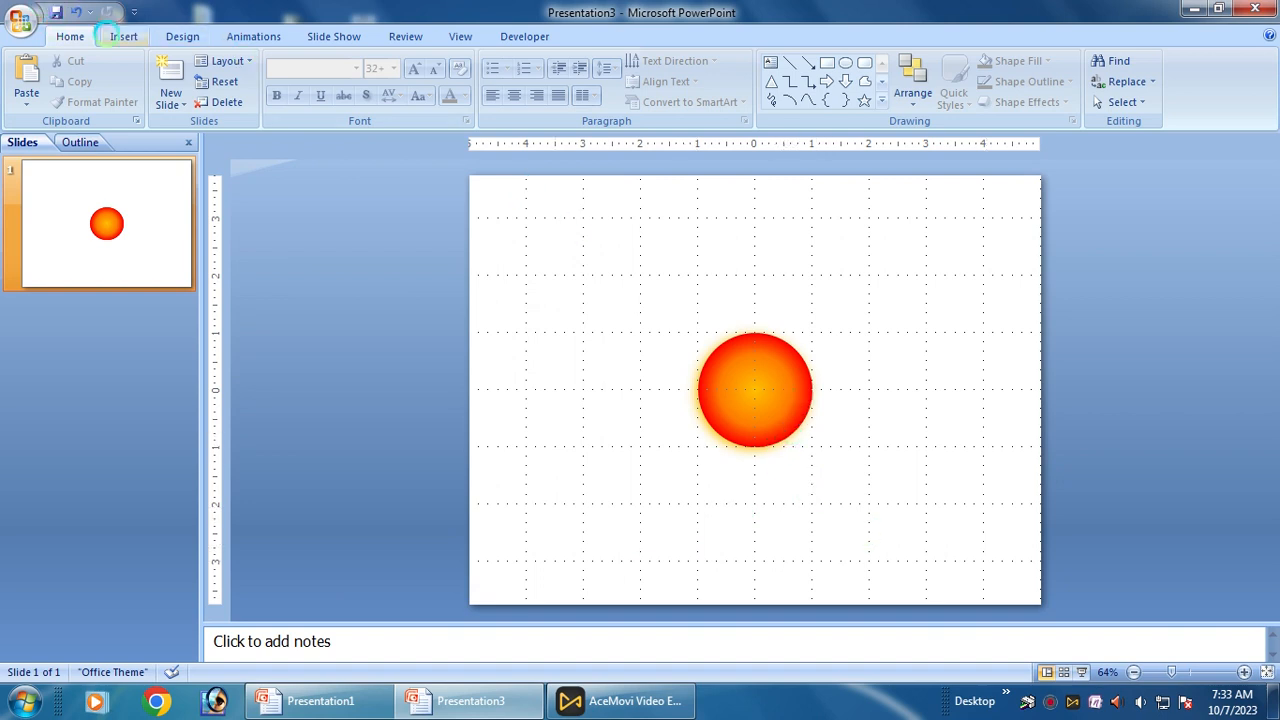
Draw an oval about 2" wide and 1.92" high touching the sun circle's right edge.
{"action": "left_click", "coordinate": [115, 36]}
{"action": "left_click", "coordinate": [197, 85]}
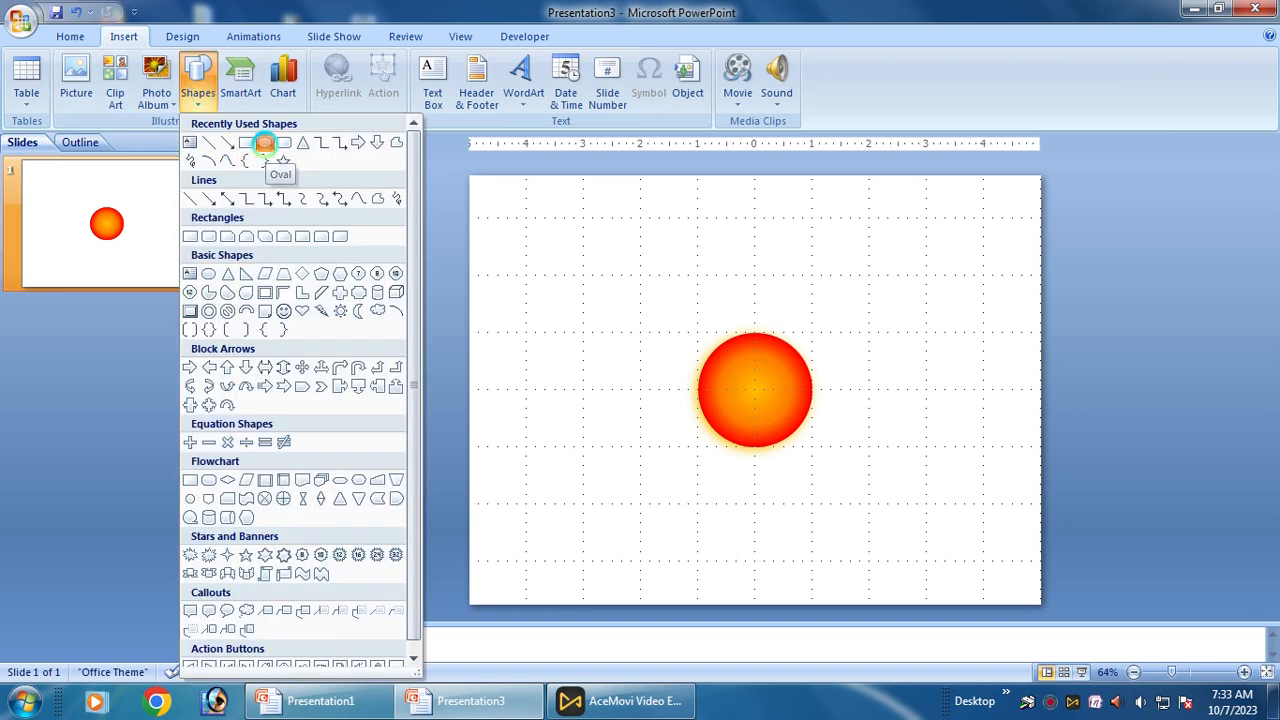
{"action": "left_click", "coordinate": [264, 143]}
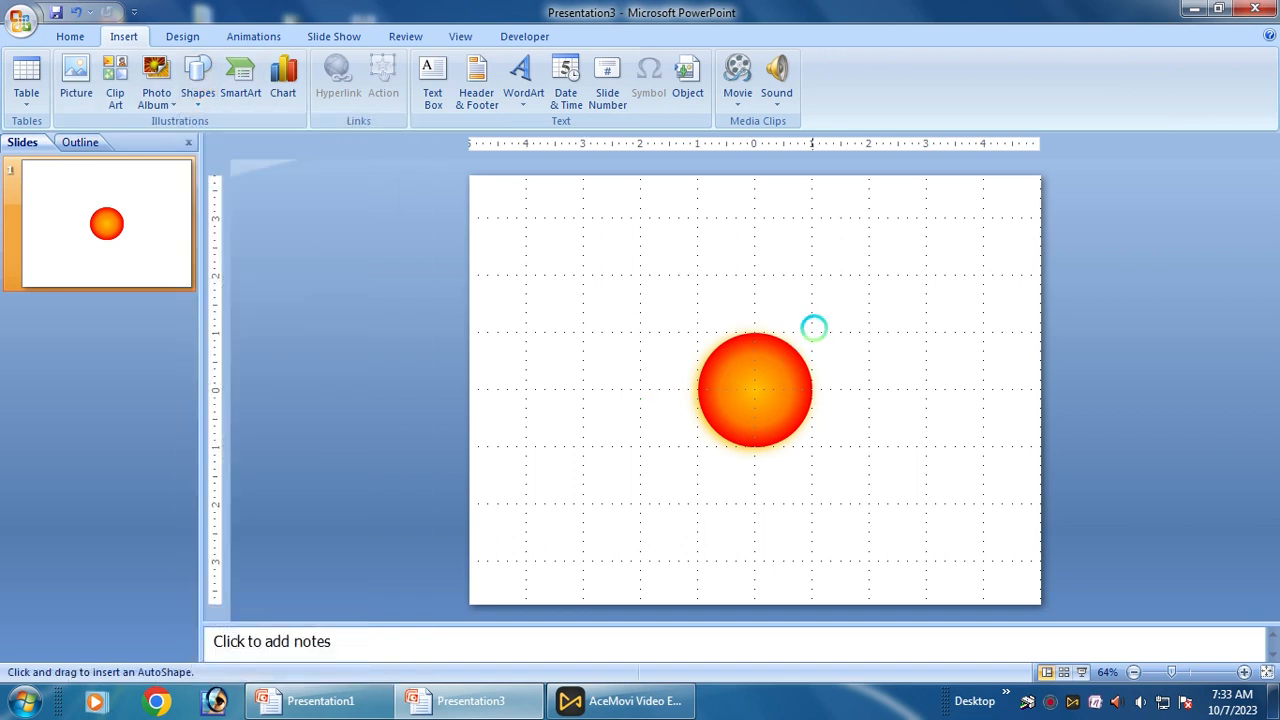
{"action": "left_click_drag", "start_coordinate": [813, 330], "coordinate": [925, 441]}
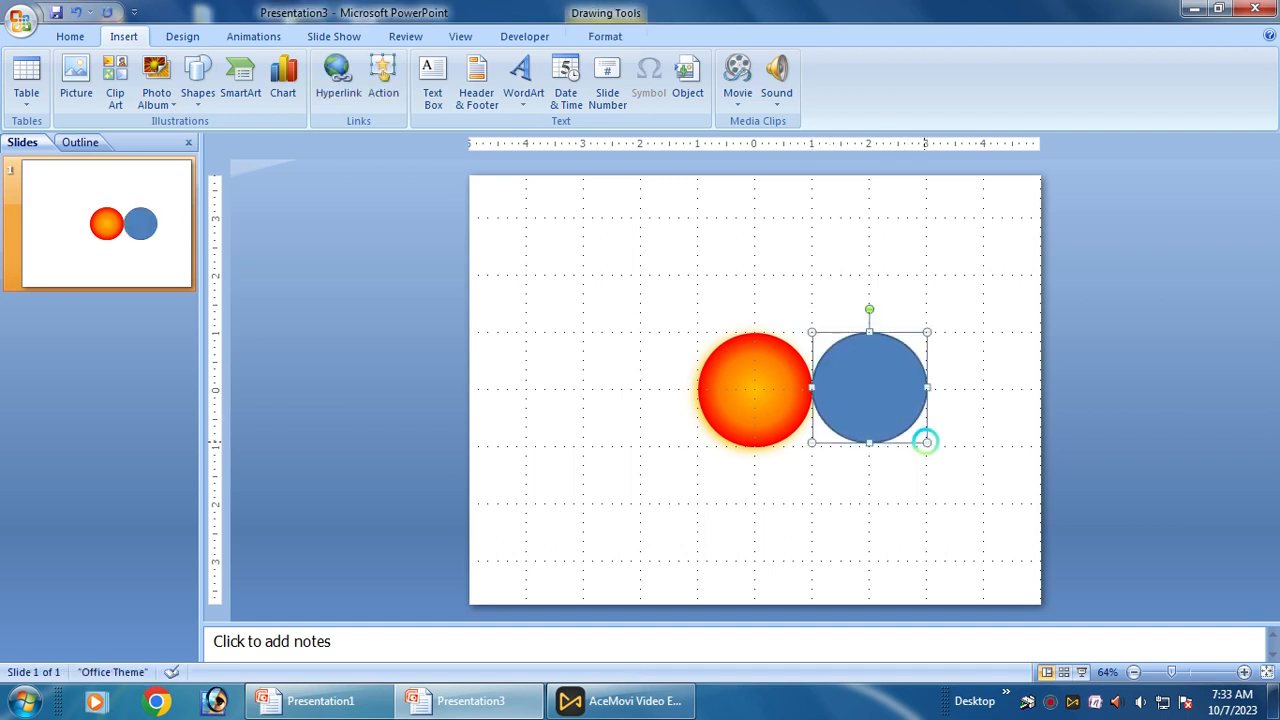
Set the height of the new blue oval to 2" so it matches its width.
{"action": "right_click", "coordinate": [873, 387]}
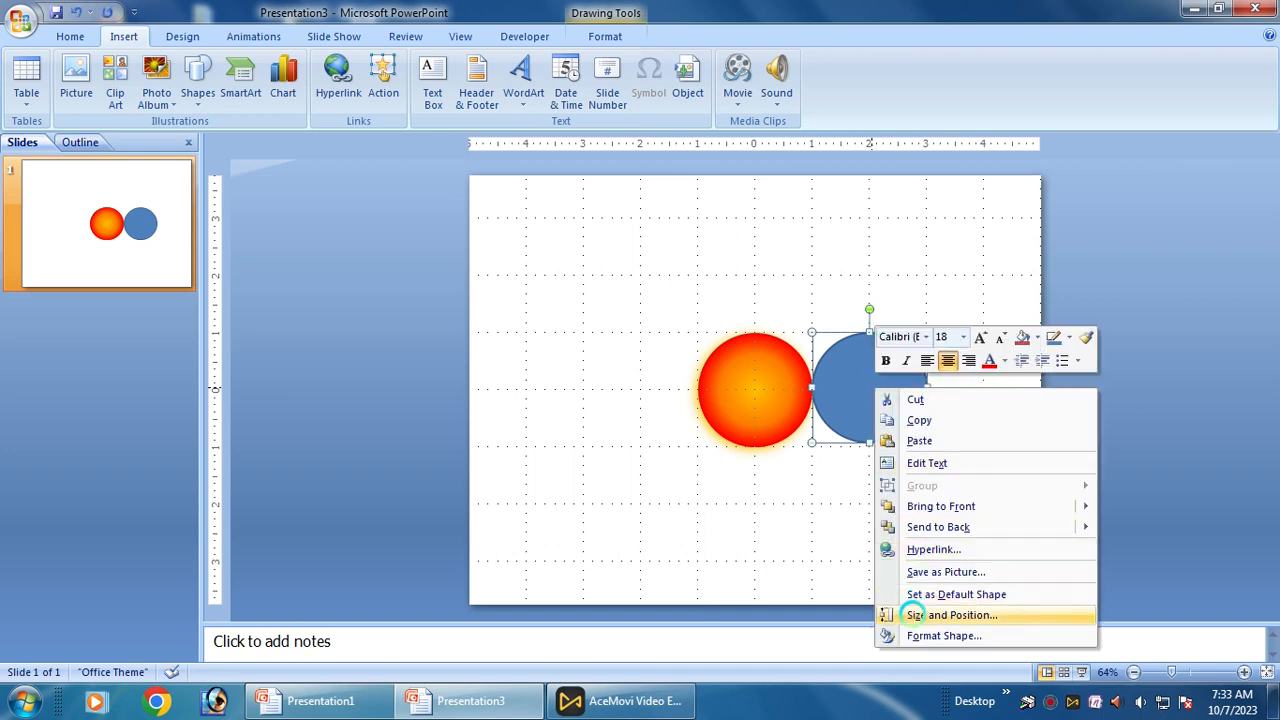
{"action": "left_click", "coordinate": [914, 615]}
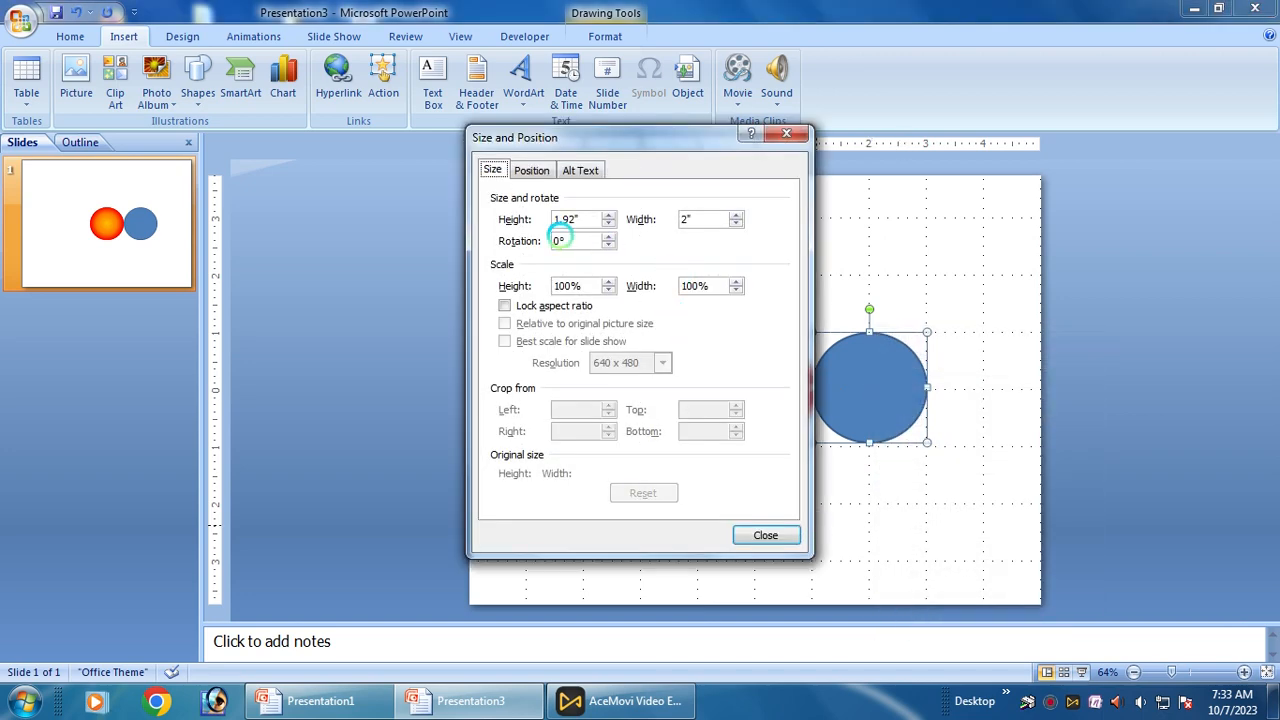
{"action": "left_click_drag", "start_coordinate": [586, 222], "coordinate": [540, 224]}
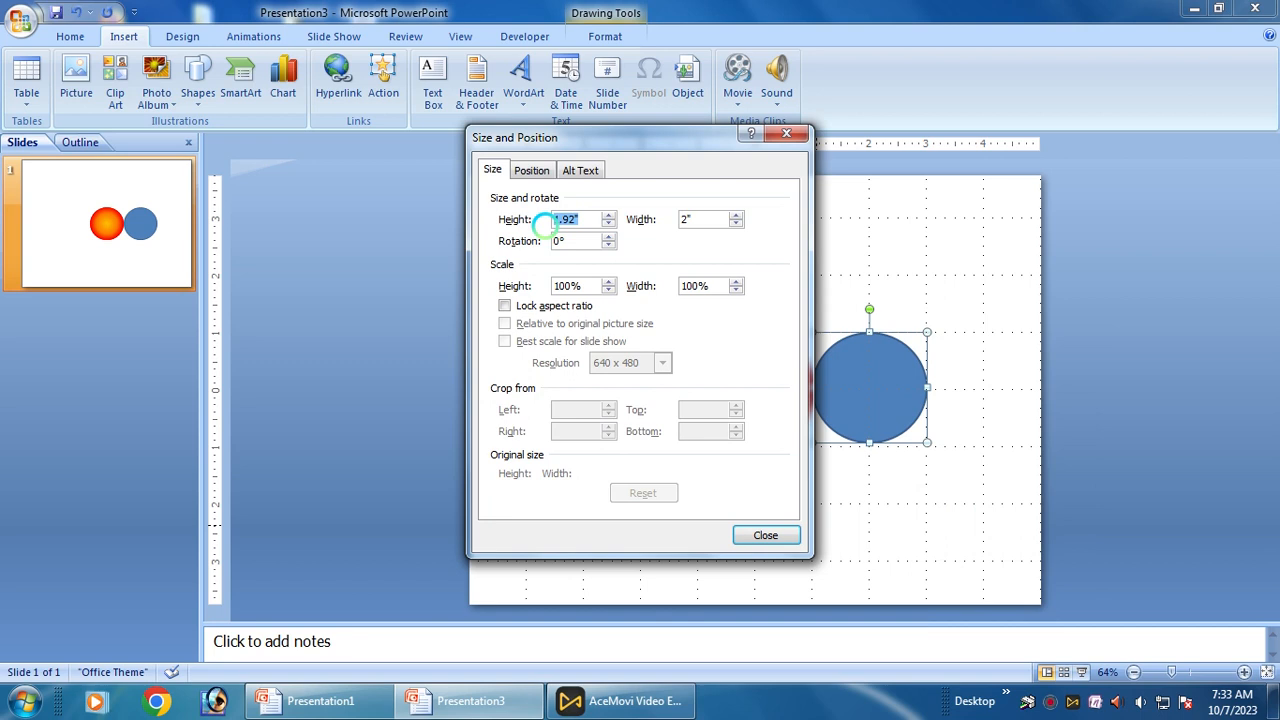
{"action": "type", "text": "2"}
{"action": "left_click", "coordinate": [760, 533]}
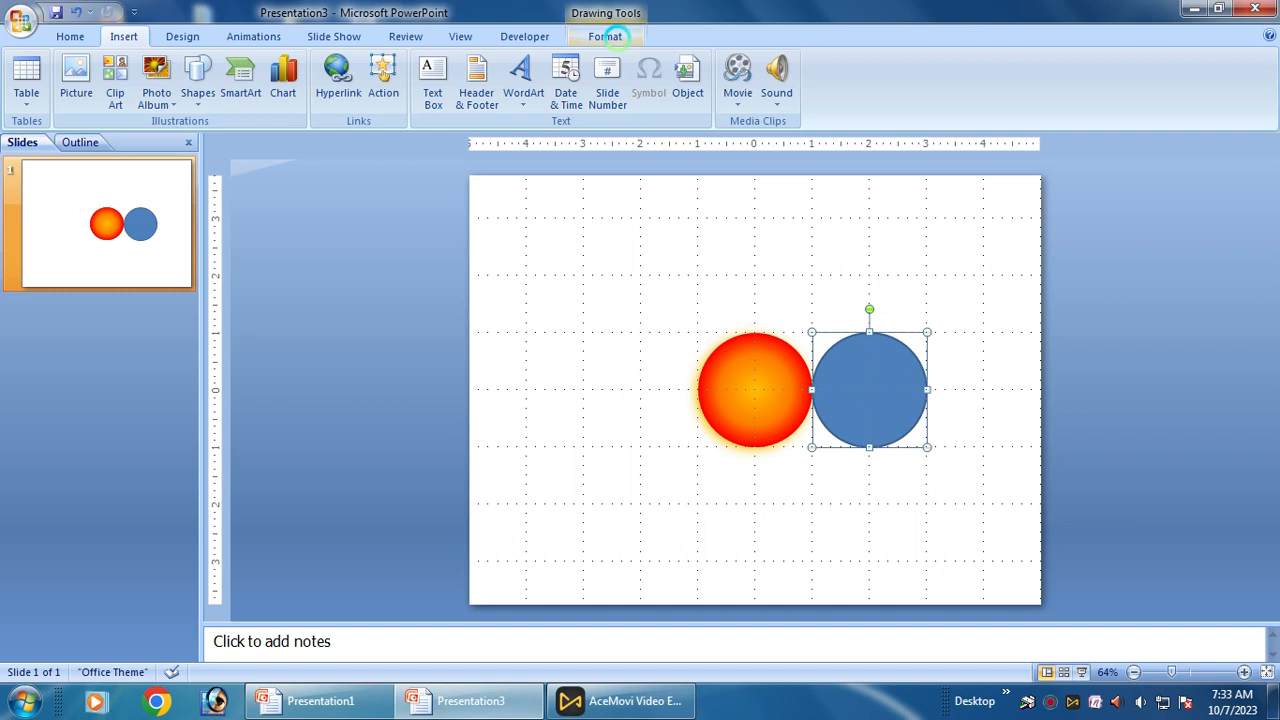
Fill the new circle with the theme color Black, Text 1 and remove its outline.
{"action": "left_click", "coordinate": [605, 37]}
{"action": "left_click", "coordinate": [470, 60]}
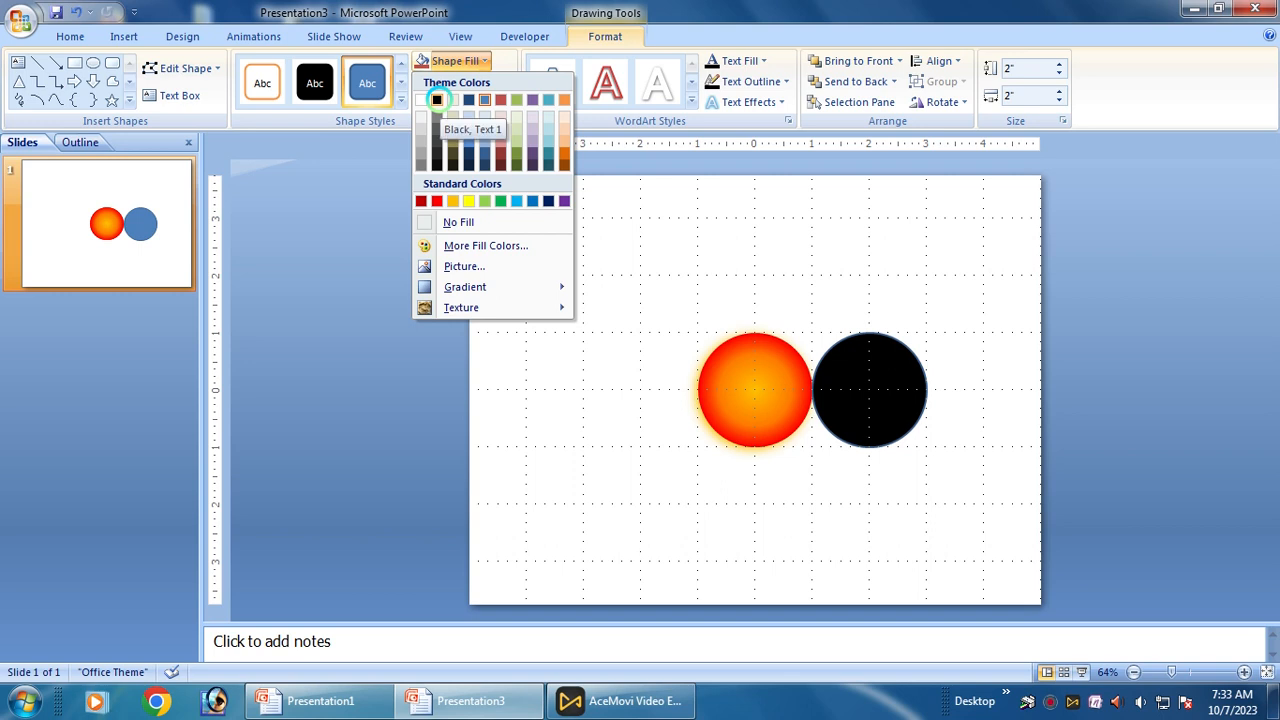
{"action": "left_click", "coordinate": [437, 99]}
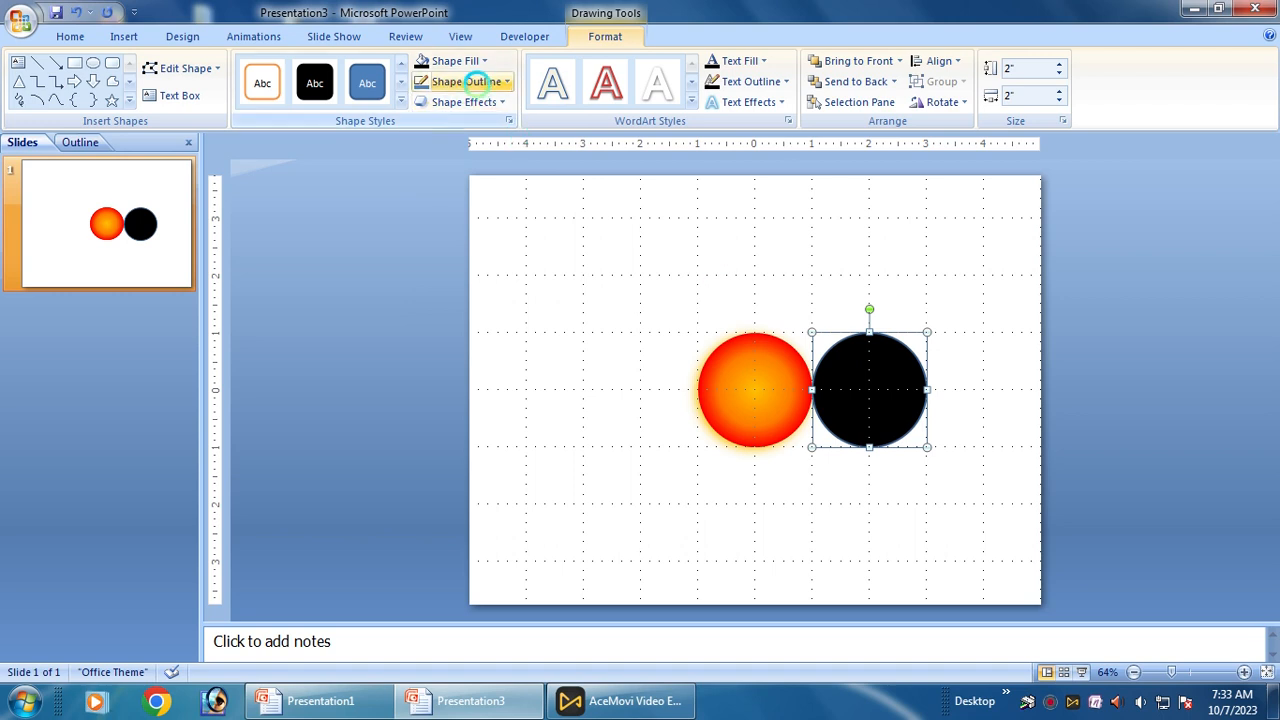
{"action": "left_click", "coordinate": [478, 82]}
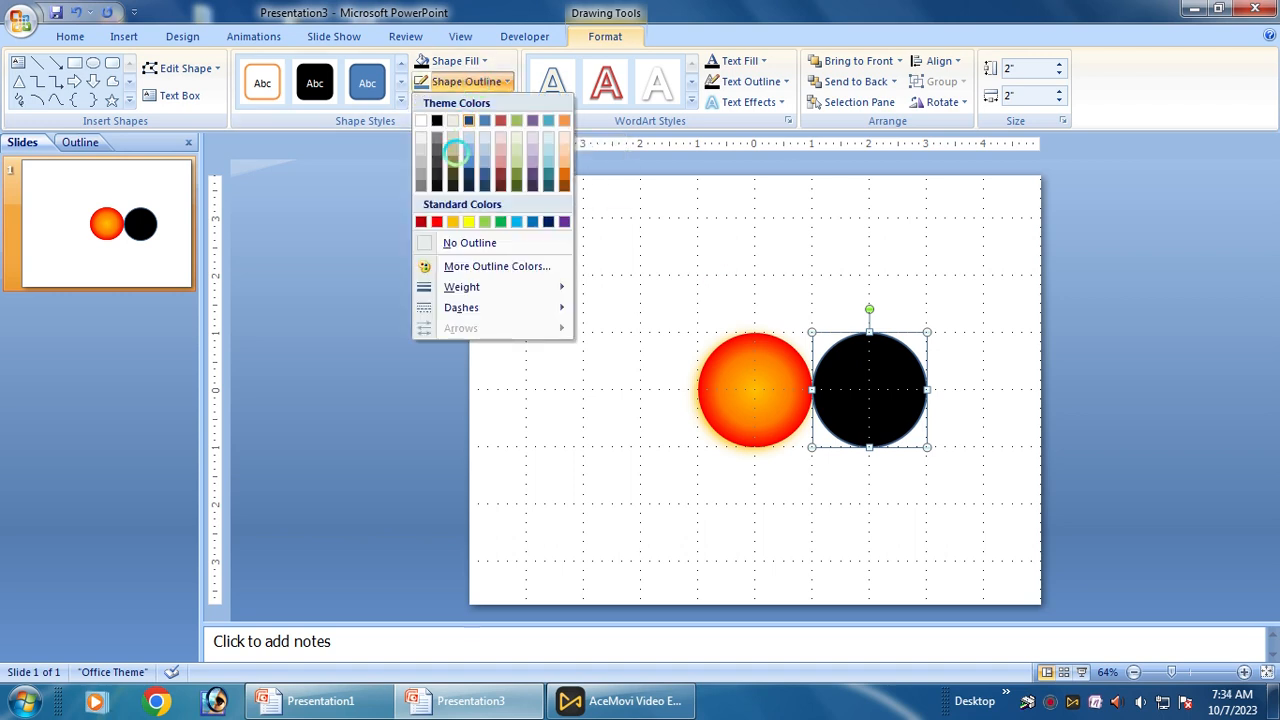
{"action": "left_click", "coordinate": [450, 242]}
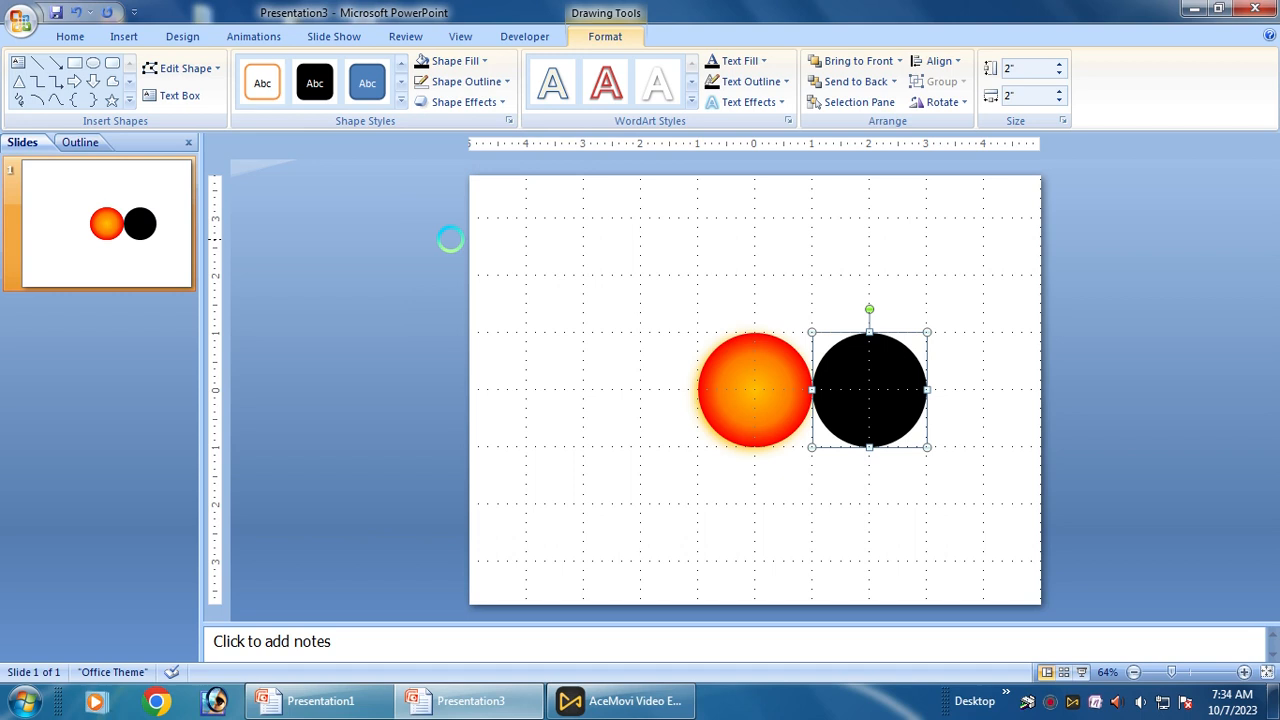
Nudge the black circle slightly to the right, leaving a small gap beside the sun.
{"action": "key", "text": "Right"}
{"action": "key", "text": "Right"}
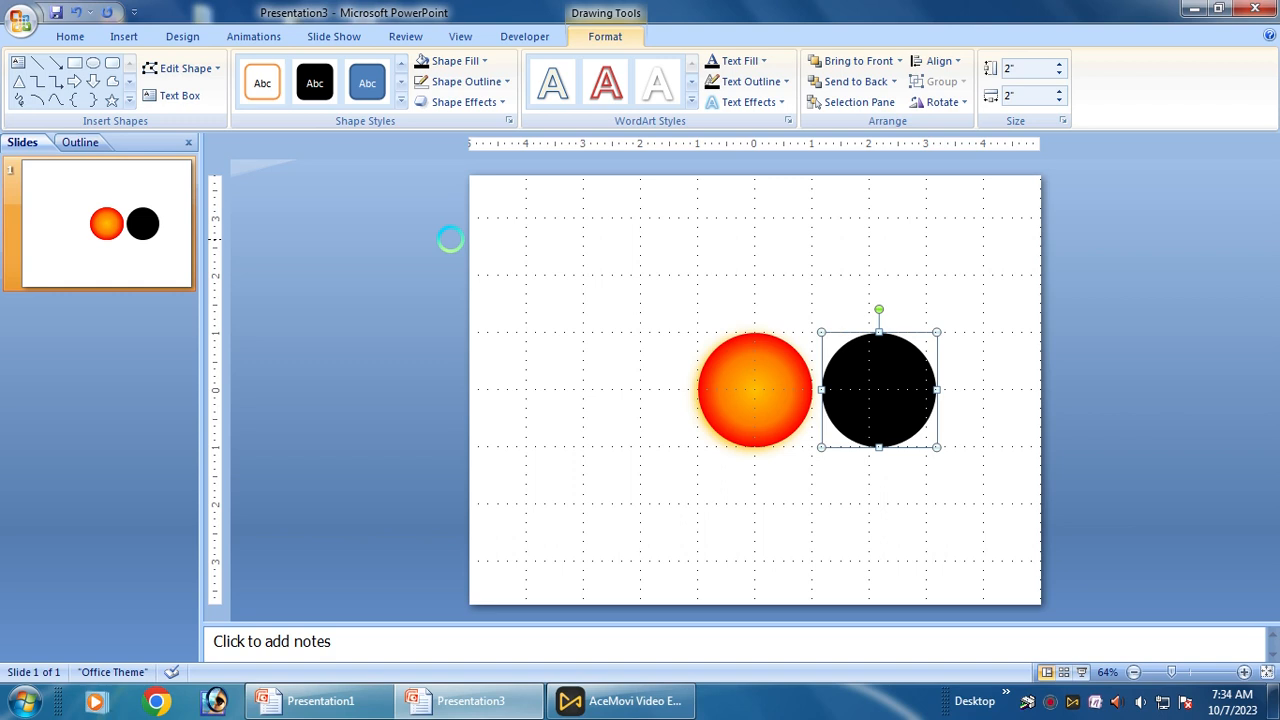
{"action": "left_click", "coordinate": [877, 529]}
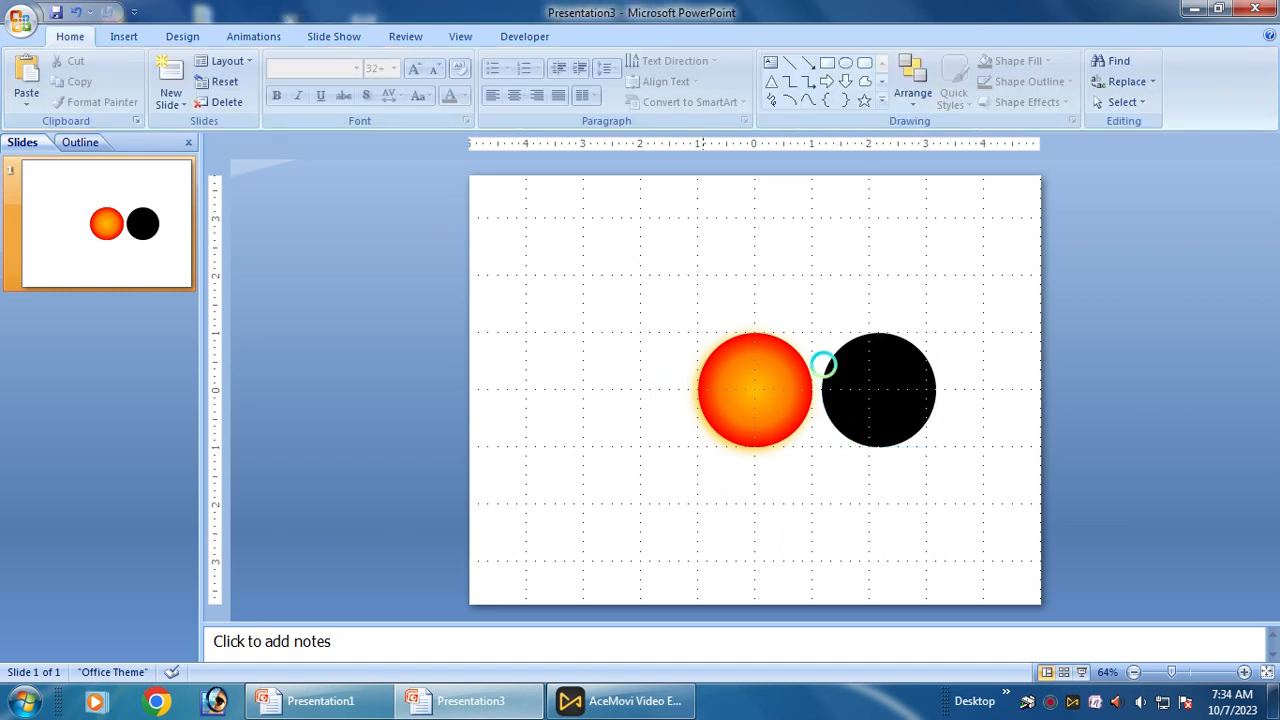
Nudge the black circle to the left until it fully covers the sun circle.
{"action": "left_click", "coordinate": [890, 400]}
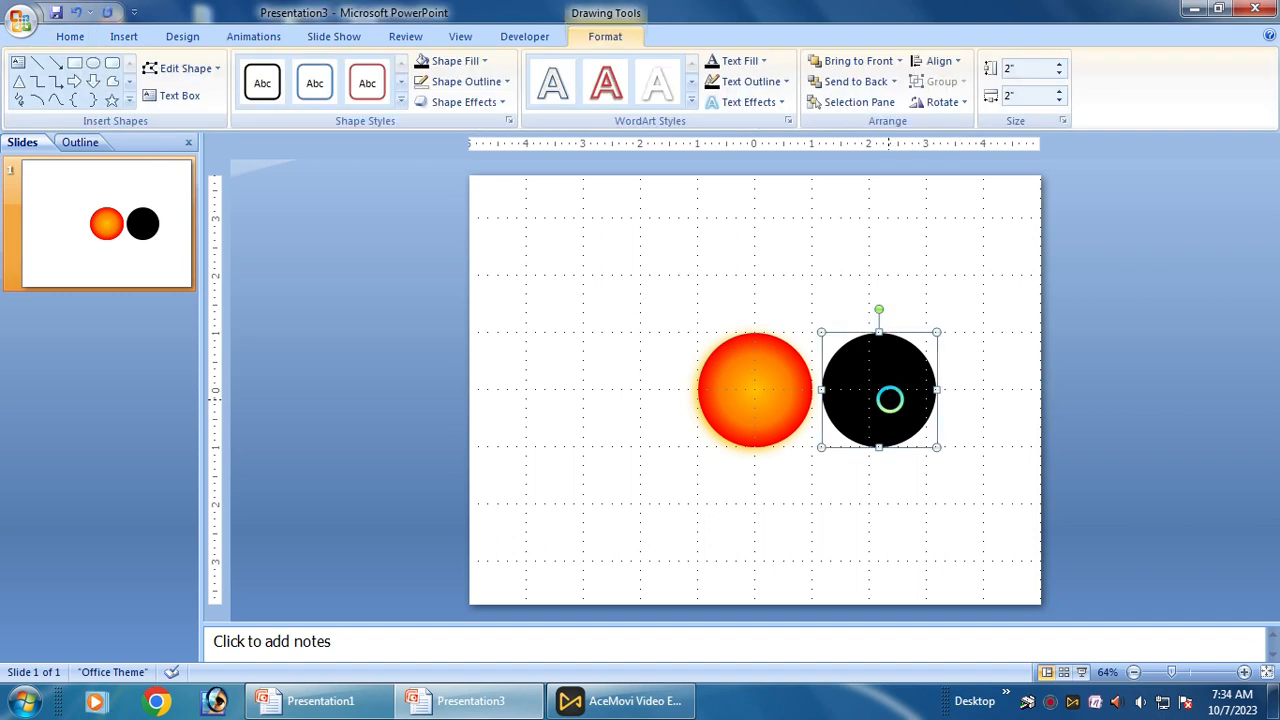
{"action": "key", "text": "Left"}
{"action": "key", "text": "Left"}
{"action": "key", "text": "Left"}
{"action": "key", "text": "Left"}
{"action": "key", "text": "Left"}
{"action": "key", "text": "Left"}
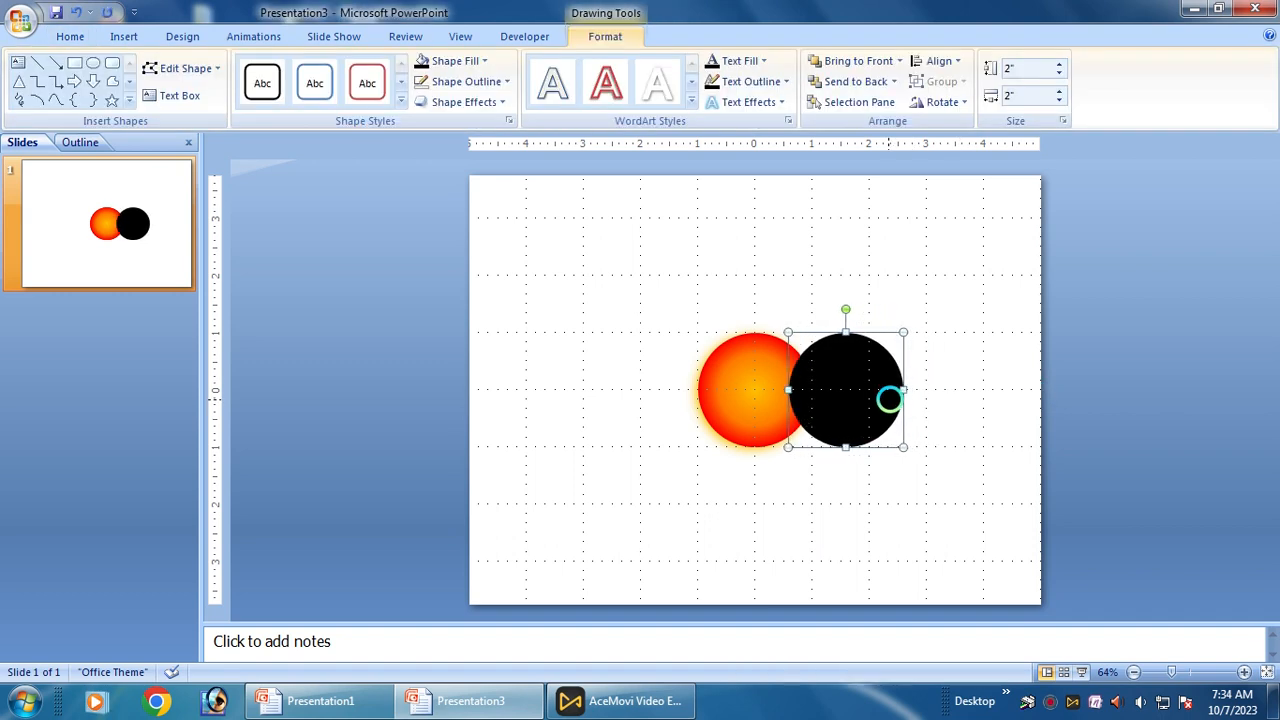
{"action": "key", "text": "Left"}
{"action": "key", "text": "Left"}
{"action": "key", "text": "Left"}
{"action": "key", "text": "Left"}
{"action": "key", "text": "Left"}
{"action": "key", "text": "Left"}
{"action": "key", "text": "Left"}
{"action": "key", "text": "Left"}
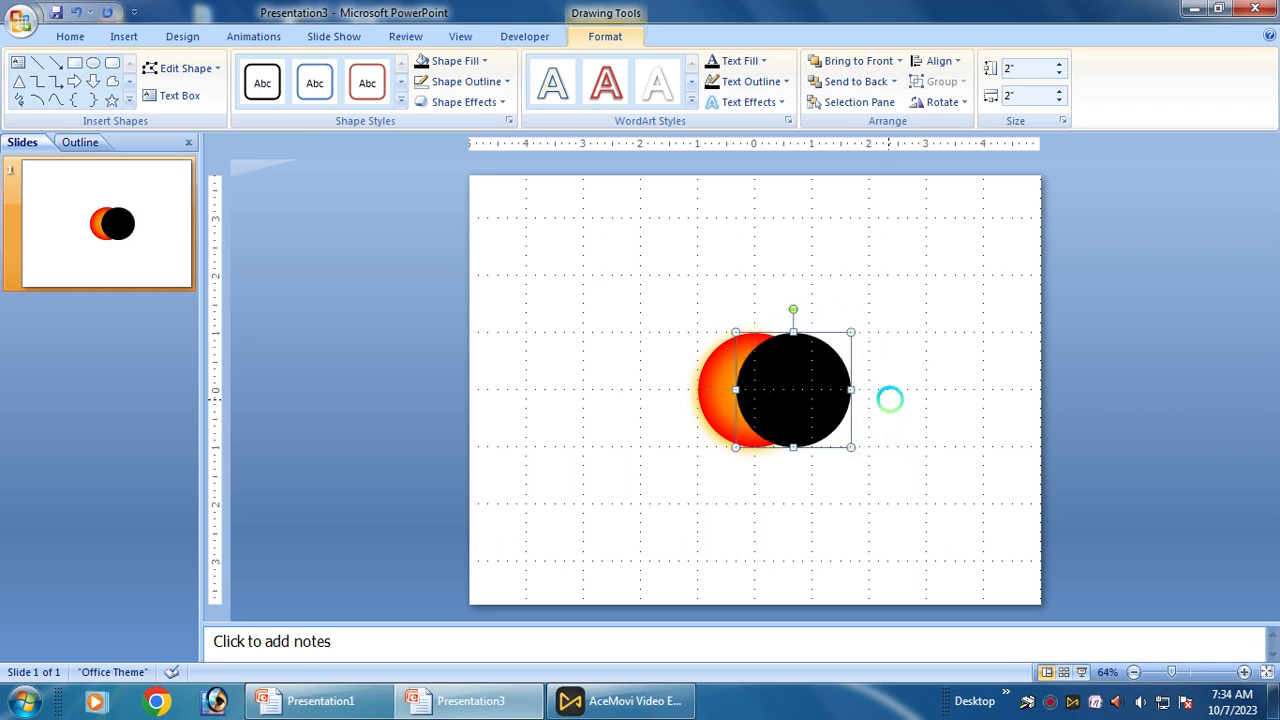
{"action": "key", "text": "Left"}
{"action": "key", "text": "Left"}
{"action": "key", "text": "Left"}
{"action": "key", "text": "Left"}
{"action": "key", "text": "Left"}
{"action": "key", "text": "Left"}
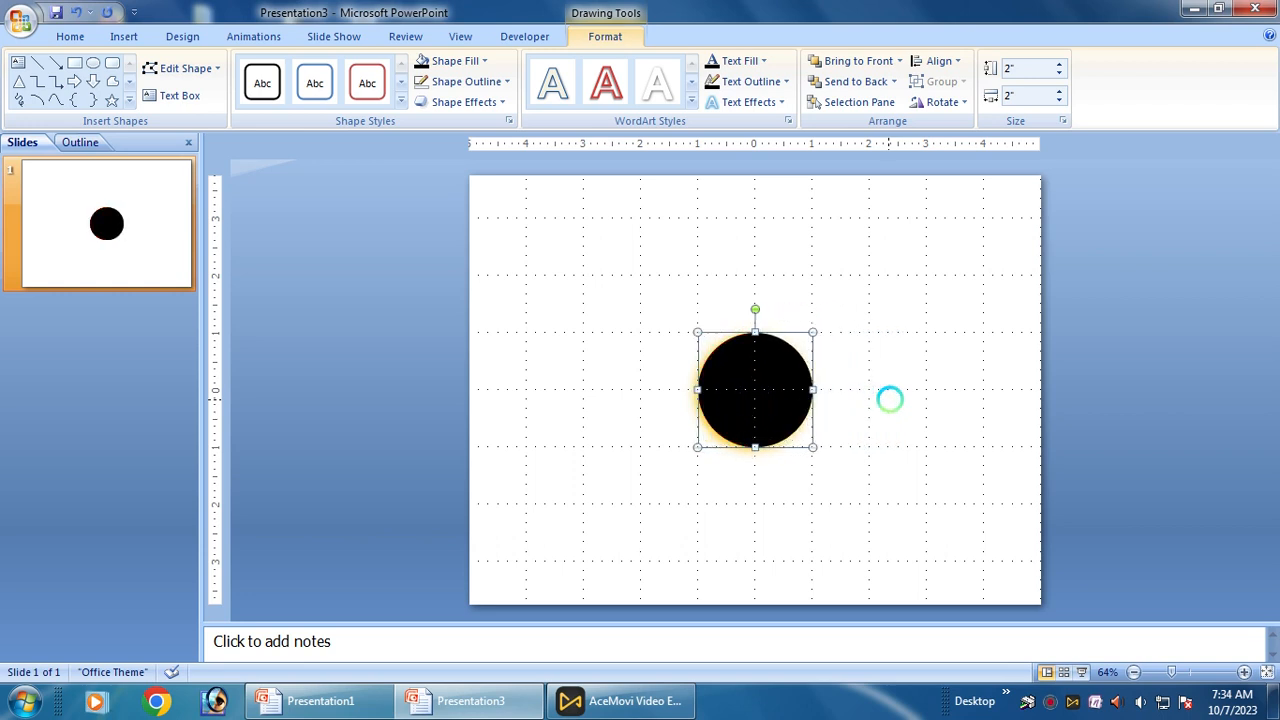
Nudge the black circle back to the right of the sun, leaving a gap of about 0.25".
{"action": "key", "text": "Right"}
{"action": "key", "text": "Right"}
{"action": "key", "text": "Right"}
{"action": "key", "text": "Right"}
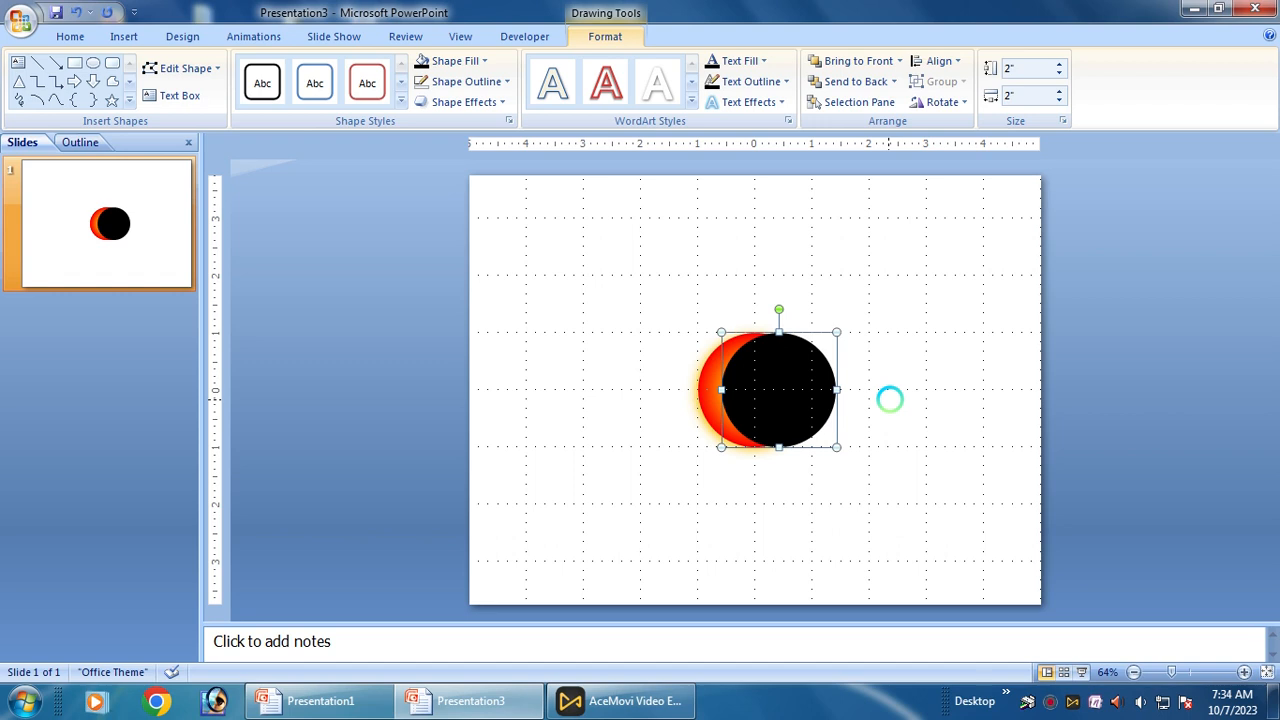
{"action": "key", "text": "Right"}
{"action": "key", "text": "Right"}
{"action": "key", "text": "Right"}
{"action": "key", "text": "Right"}
{"action": "key", "text": "Right"}
{"action": "key", "text": "Right"}
{"action": "key", "text": "Right"}
{"action": "key", "text": "Right"}
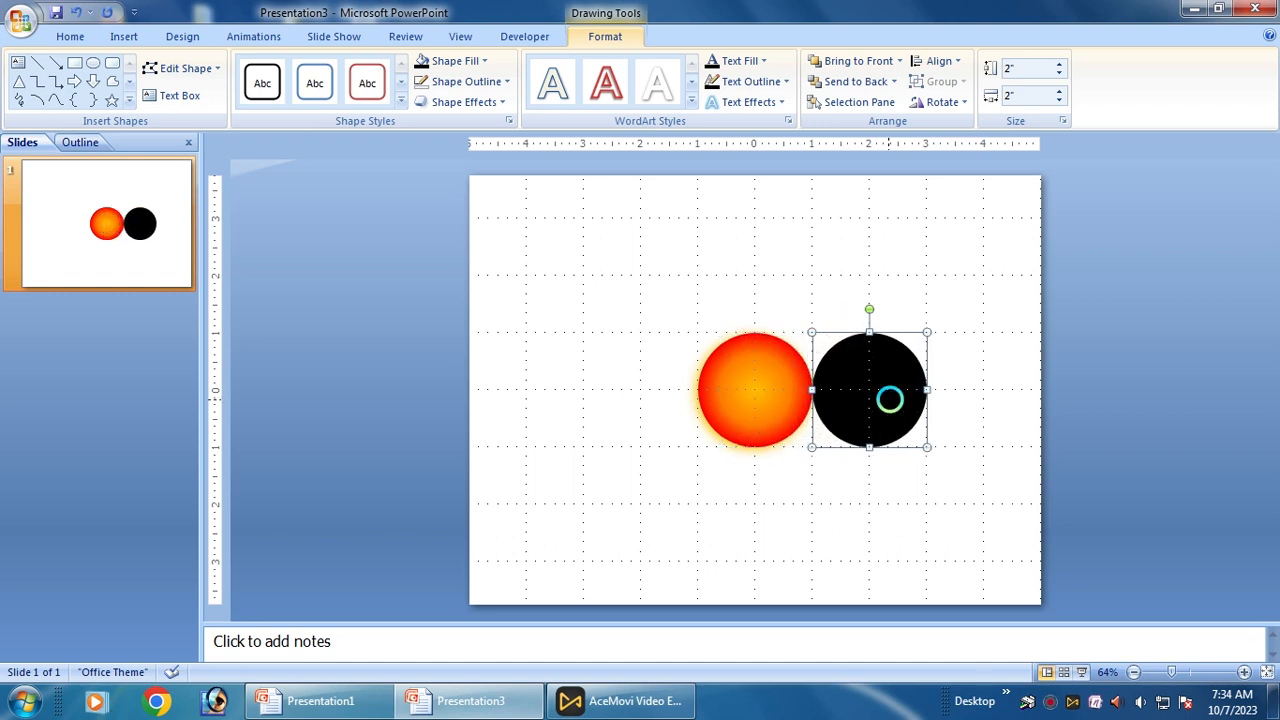
{"action": "key", "text": "Right"}
{"action": "key", "text": "Right"}
{"action": "key", "text": "Right"}
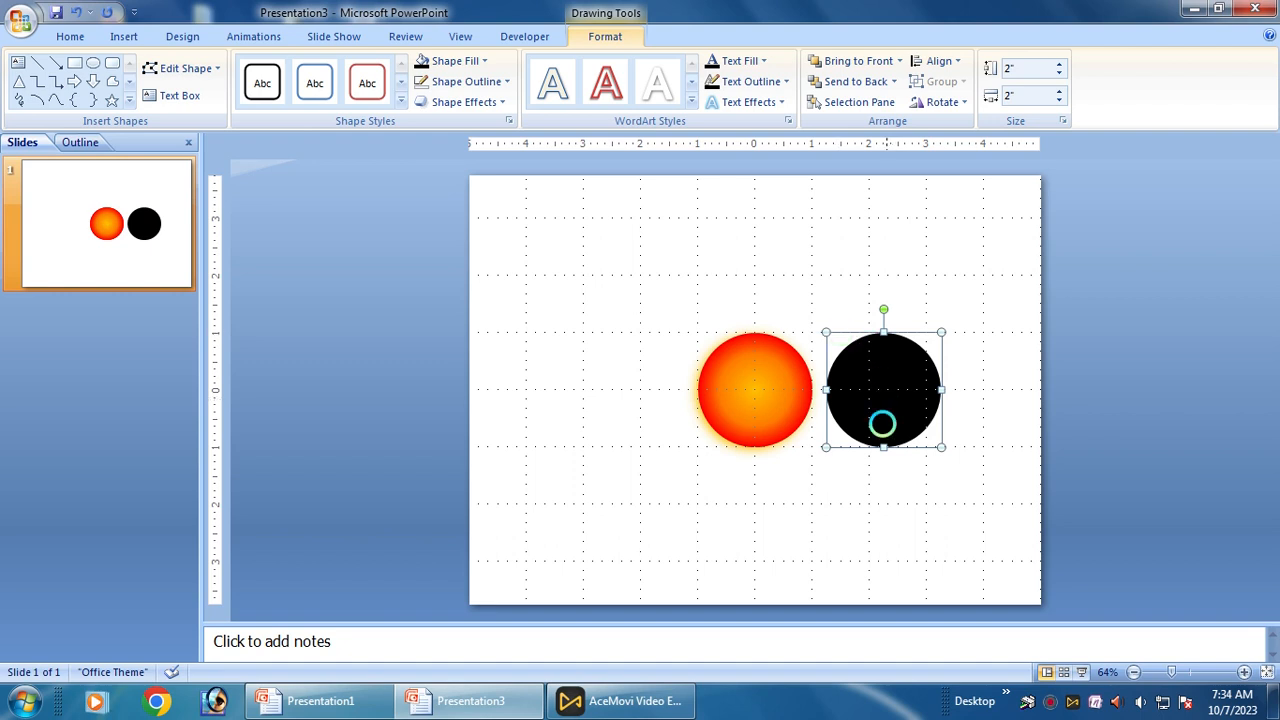
{"action": "left_click", "coordinate": [946, 549]}
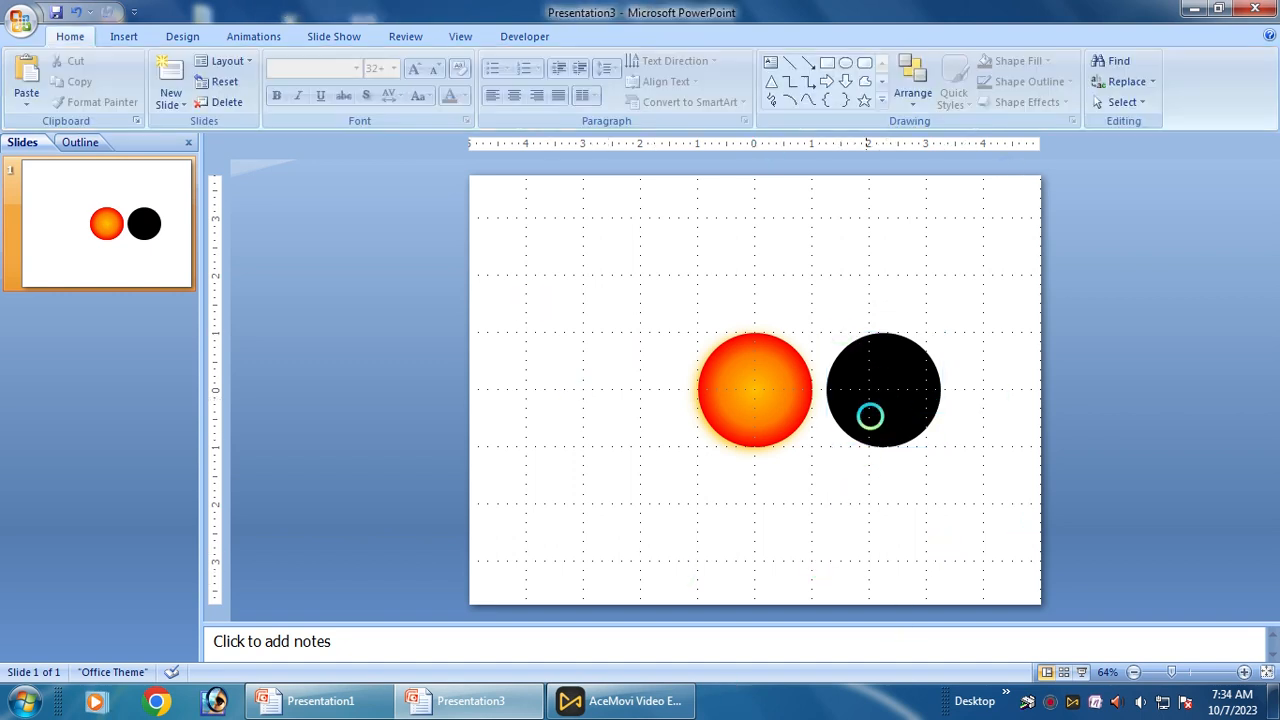
Add a custom animation to the black circle using the Left motion path.
{"action": "left_click", "coordinate": [879, 385]}
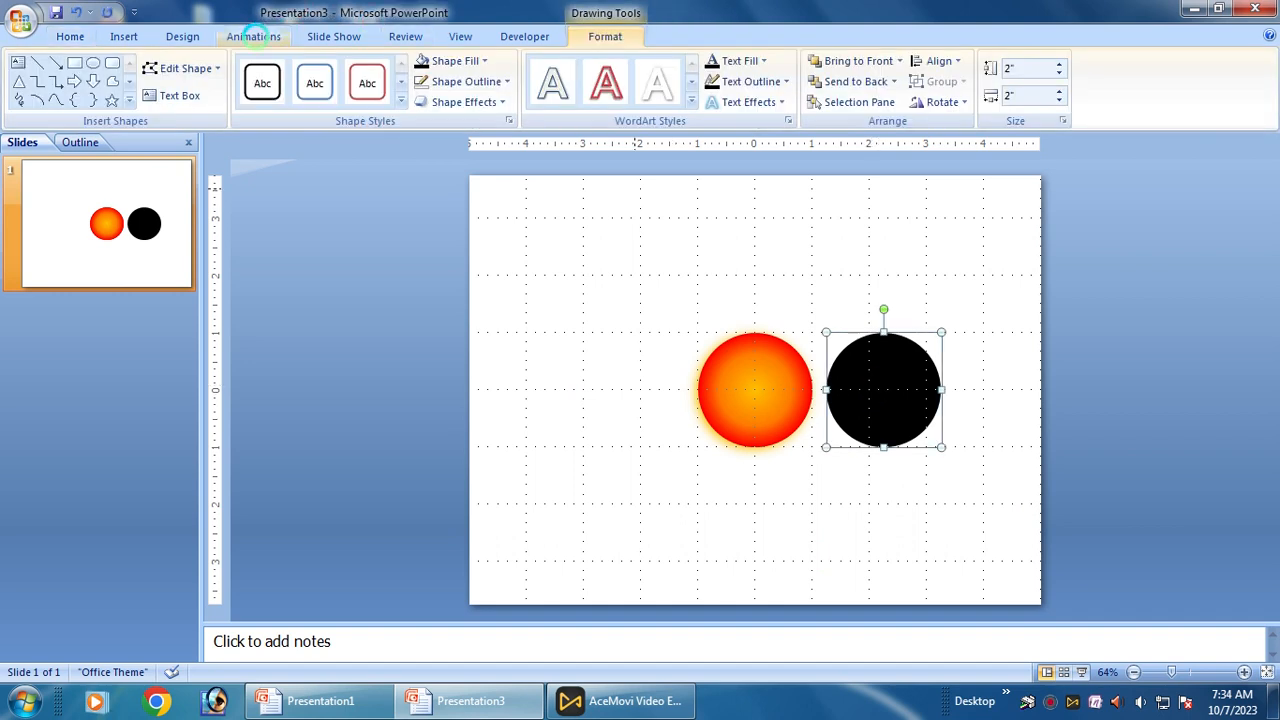
{"action": "left_click", "coordinate": [255, 36]}
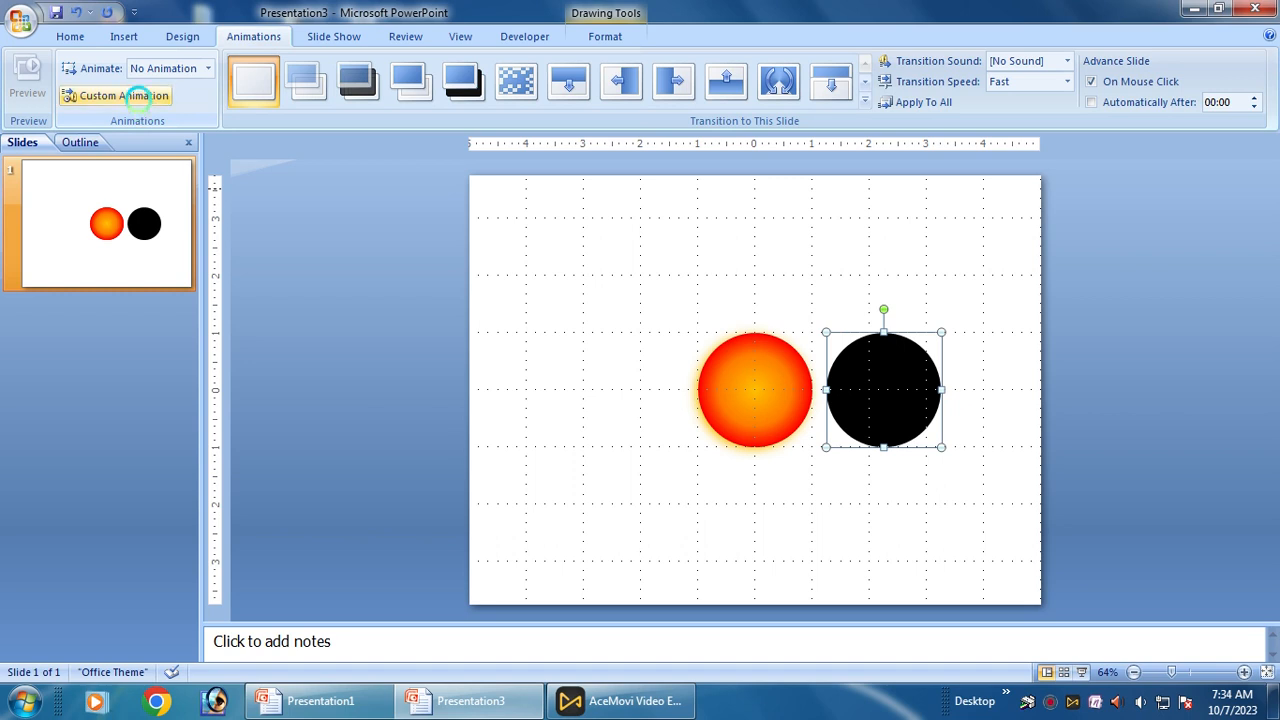
{"action": "left_click", "coordinate": [137, 95]}
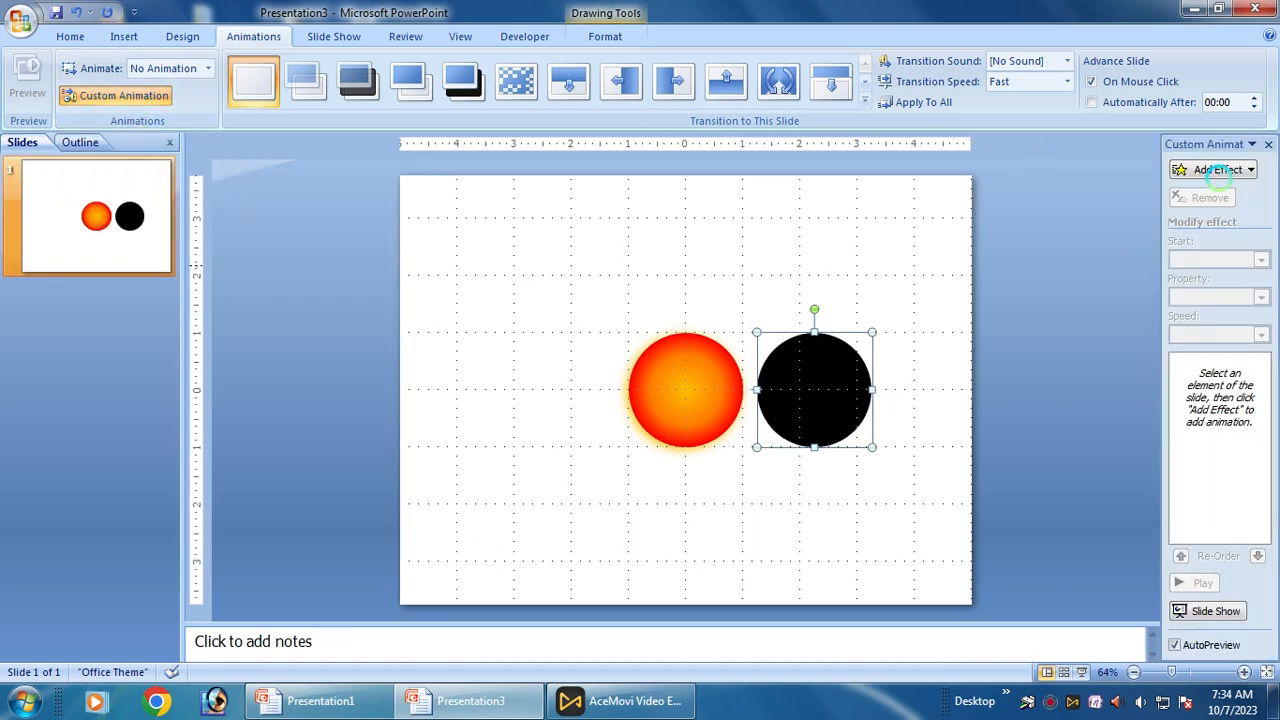
{"action": "left_click", "coordinate": [1222, 169]}
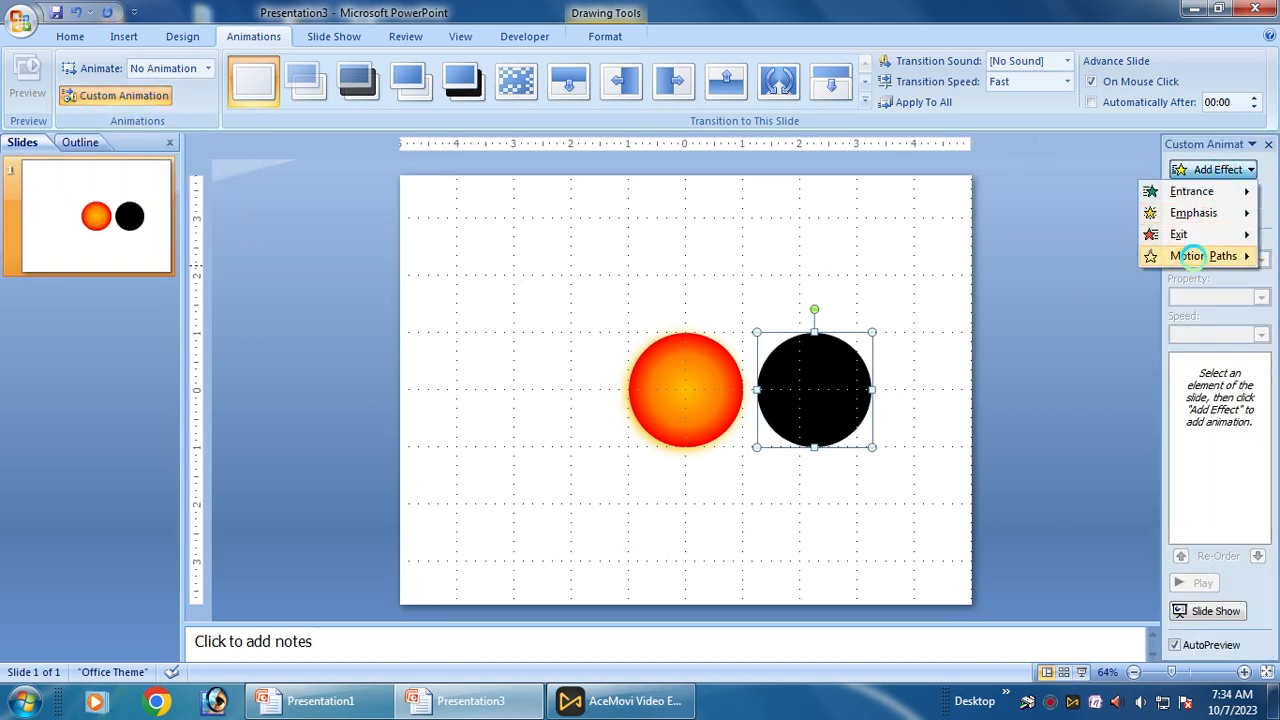
{"action": "left_click", "coordinate": [1188, 256]}
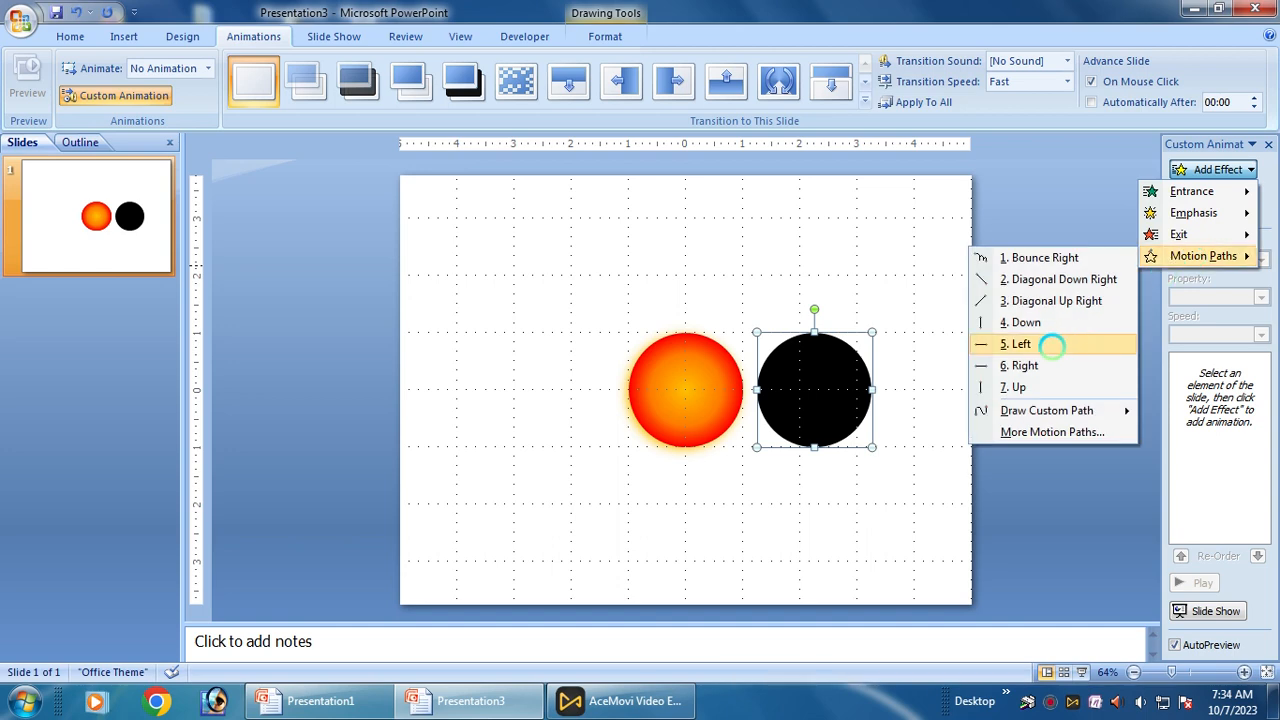
{"action": "left_click", "coordinate": [1052, 344]}
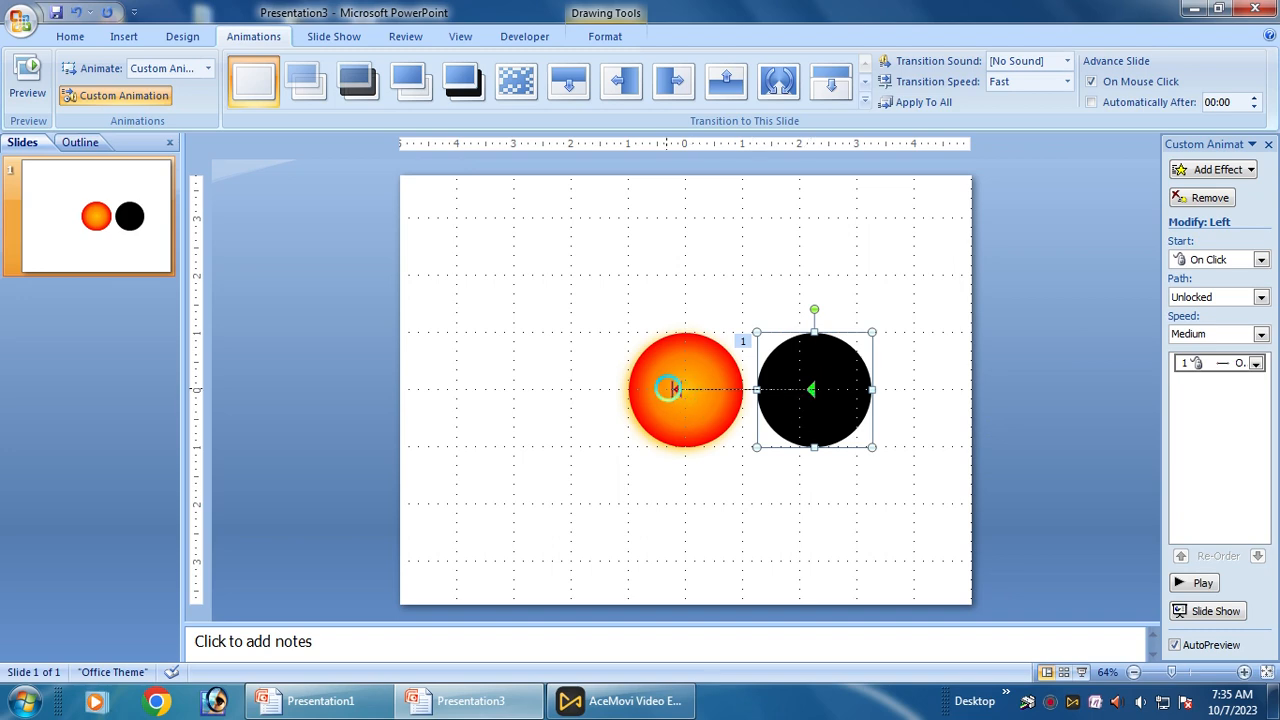
Extend the end of the motion path past the sun to about 3" left of the slide centre and preview the animation.
{"action": "left_click", "coordinate": [674, 388]}
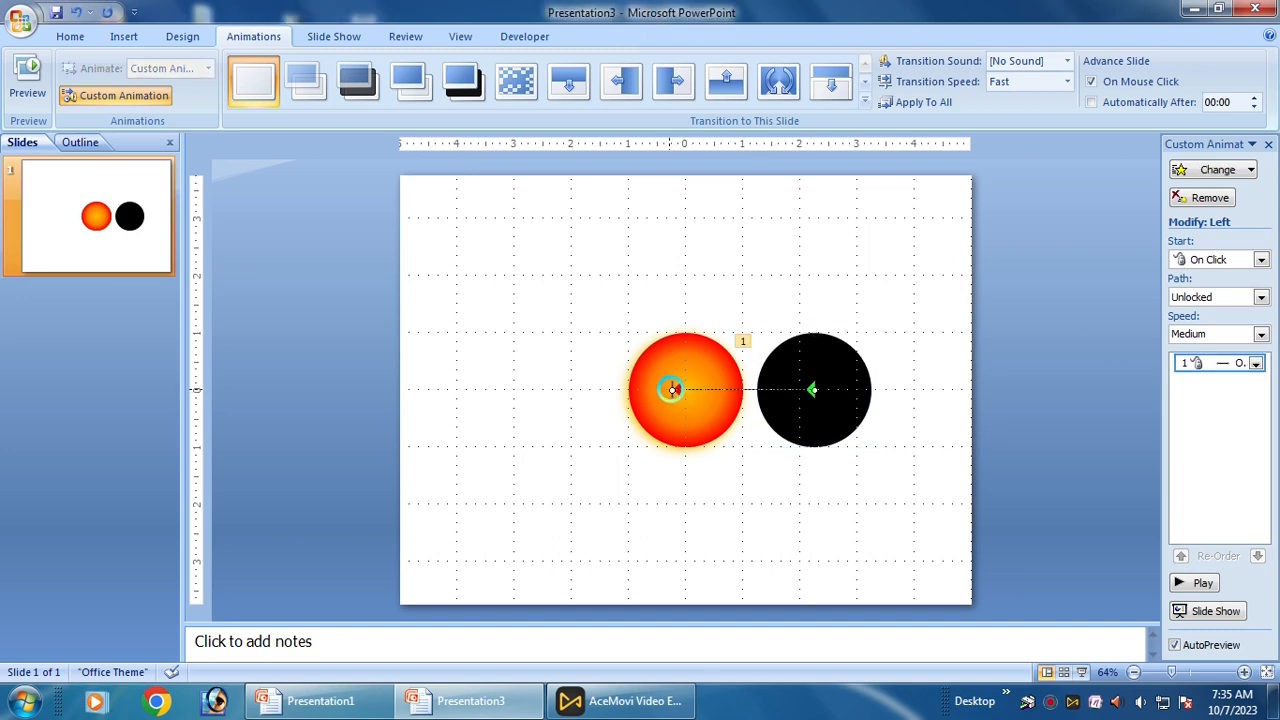
{"action": "left_click_drag", "start_coordinate": [671, 389], "coordinate": [455, 389]}
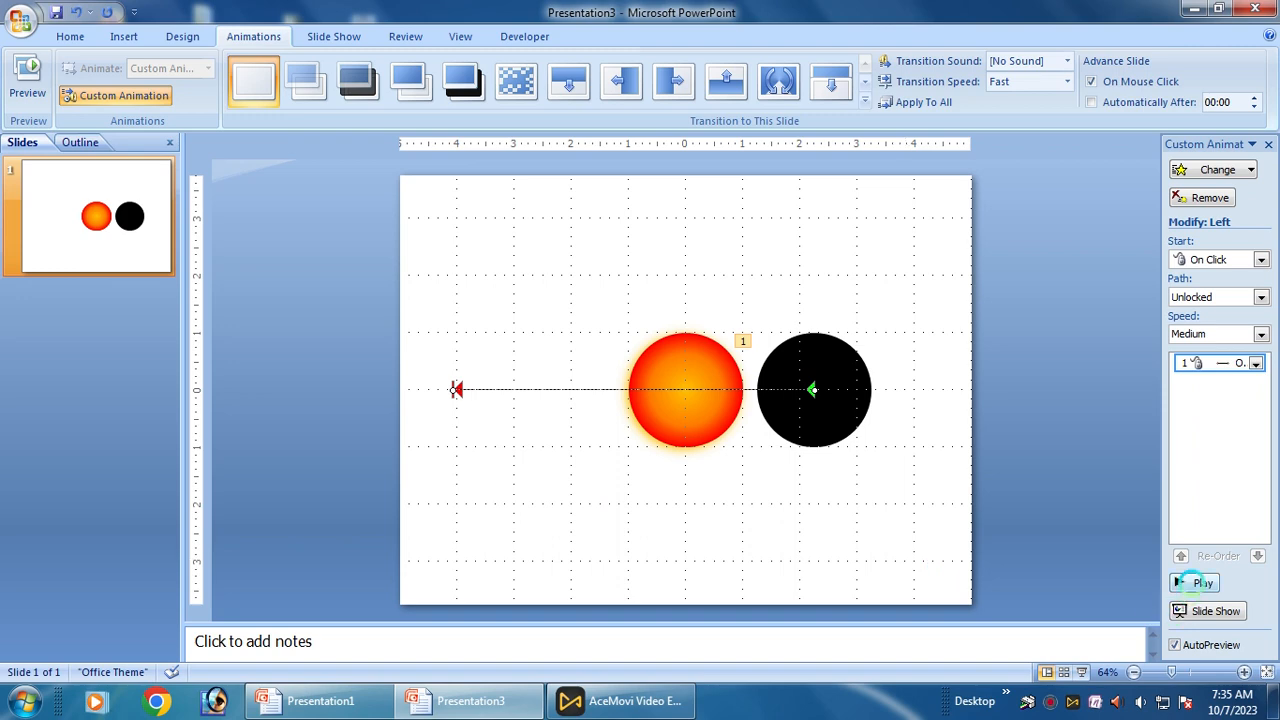
{"action": "left_click", "coordinate": [1196, 582]}
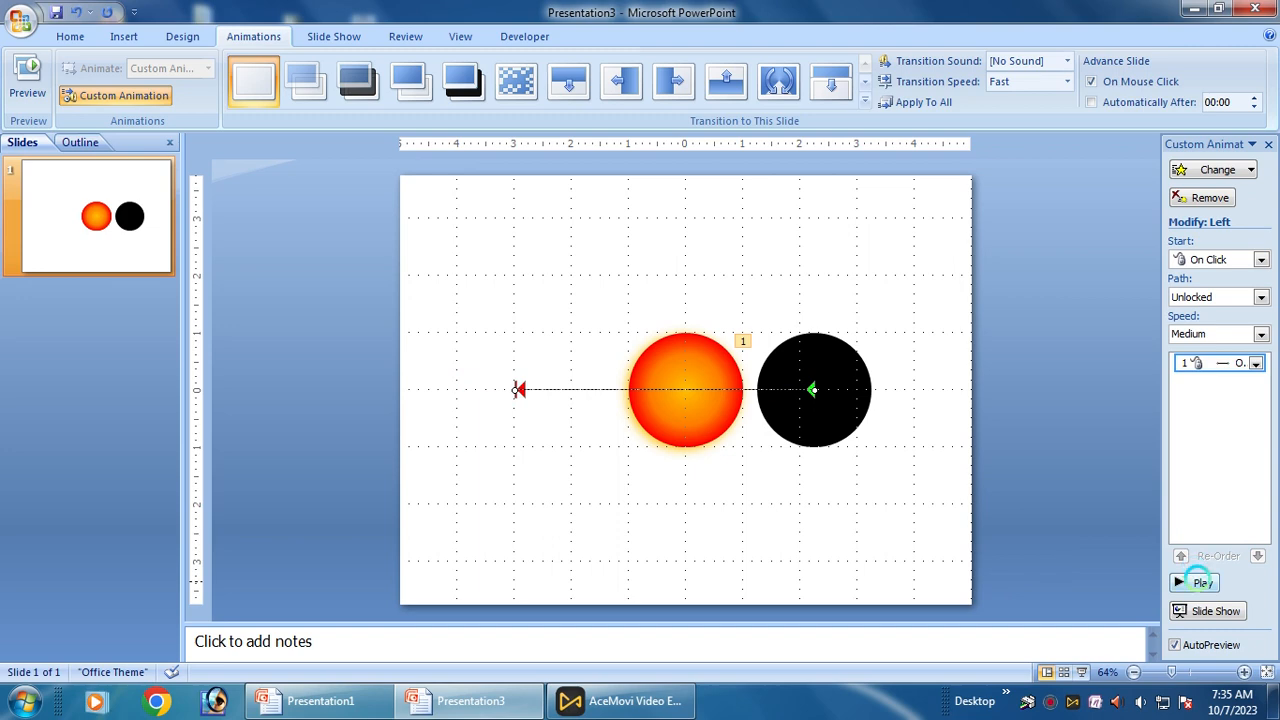
{"action": "left_click", "coordinate": [1198, 582]}
Fill the slide background with solid black and hide the gridlines.
{"action": "right_click", "coordinate": [546, 231]}
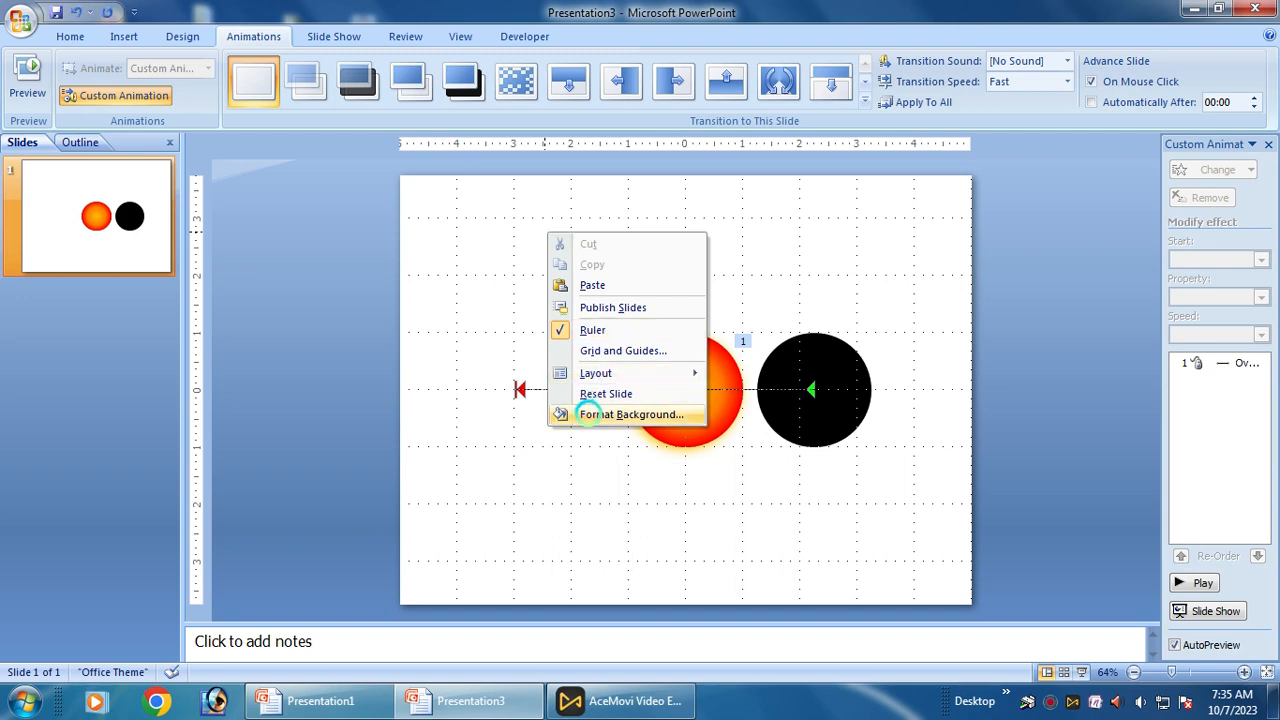
{"action": "left_click", "coordinate": [590, 414]}
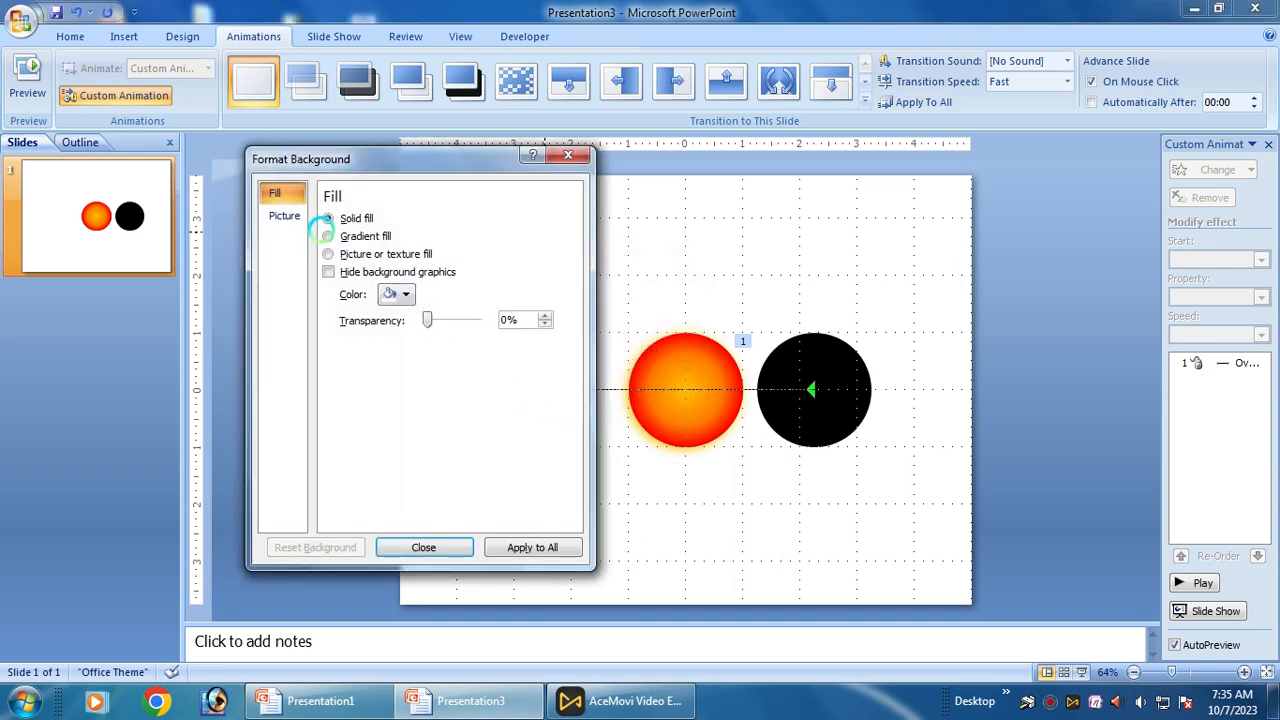
{"action": "left_click", "coordinate": [327, 218]}
{"action": "left_click", "coordinate": [405, 294]}
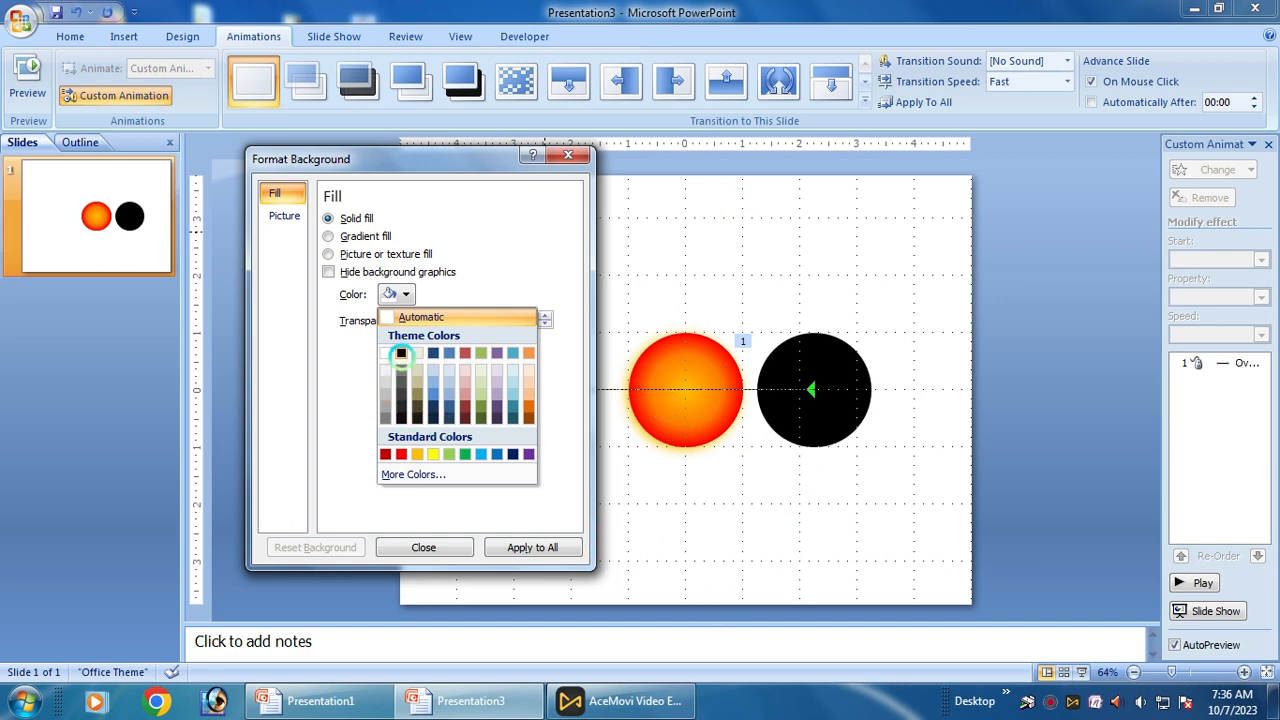
{"action": "left_click", "coordinate": [401, 353]}
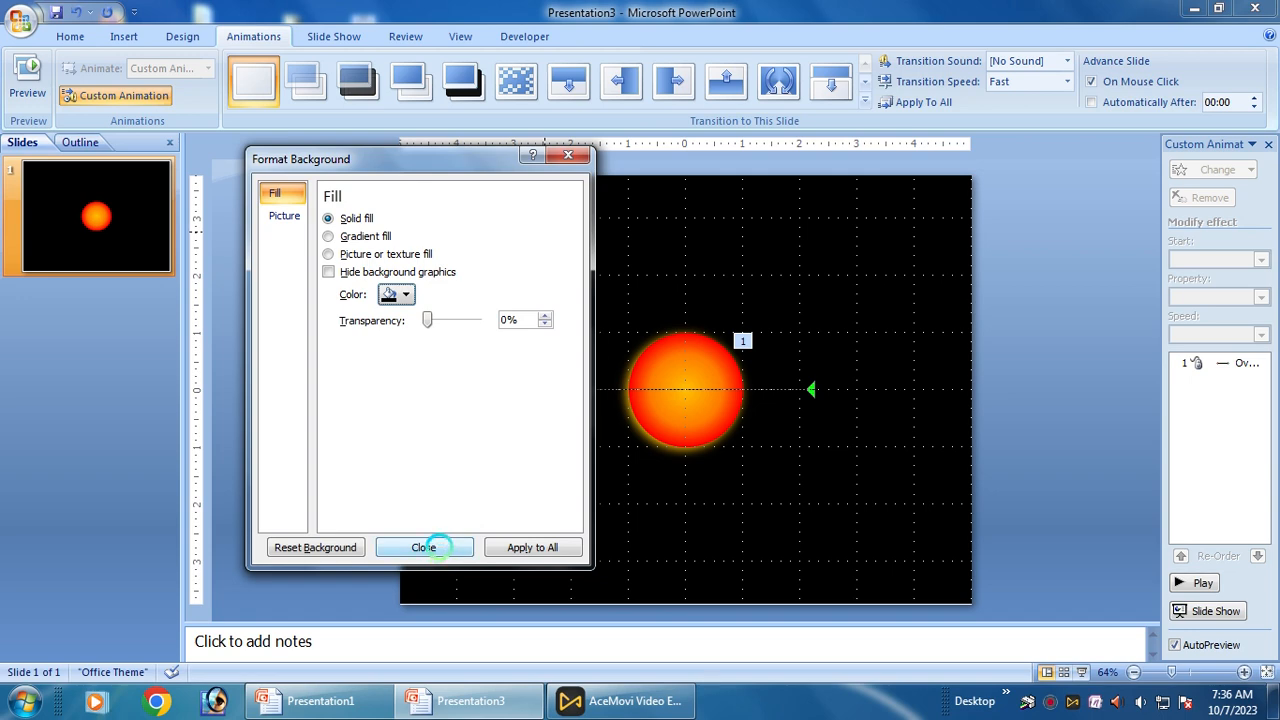
{"action": "left_click", "coordinate": [430, 547]}
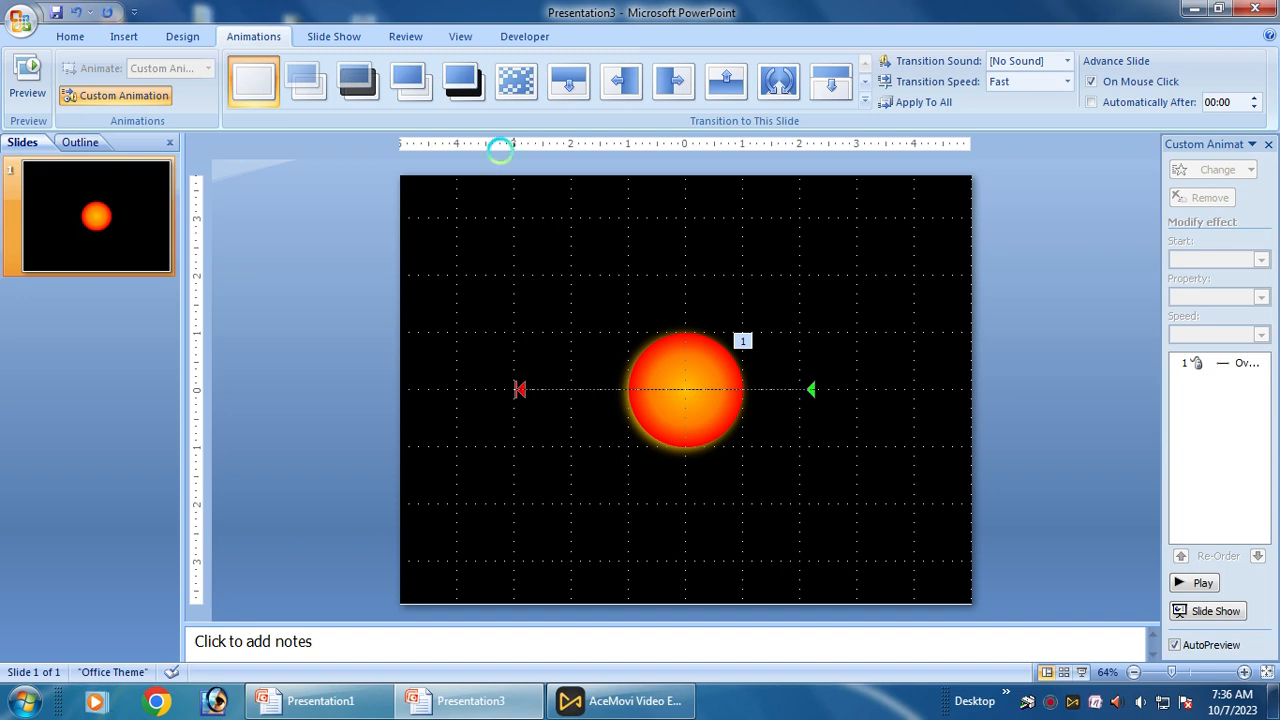
{"action": "left_click", "coordinate": [459, 36]}
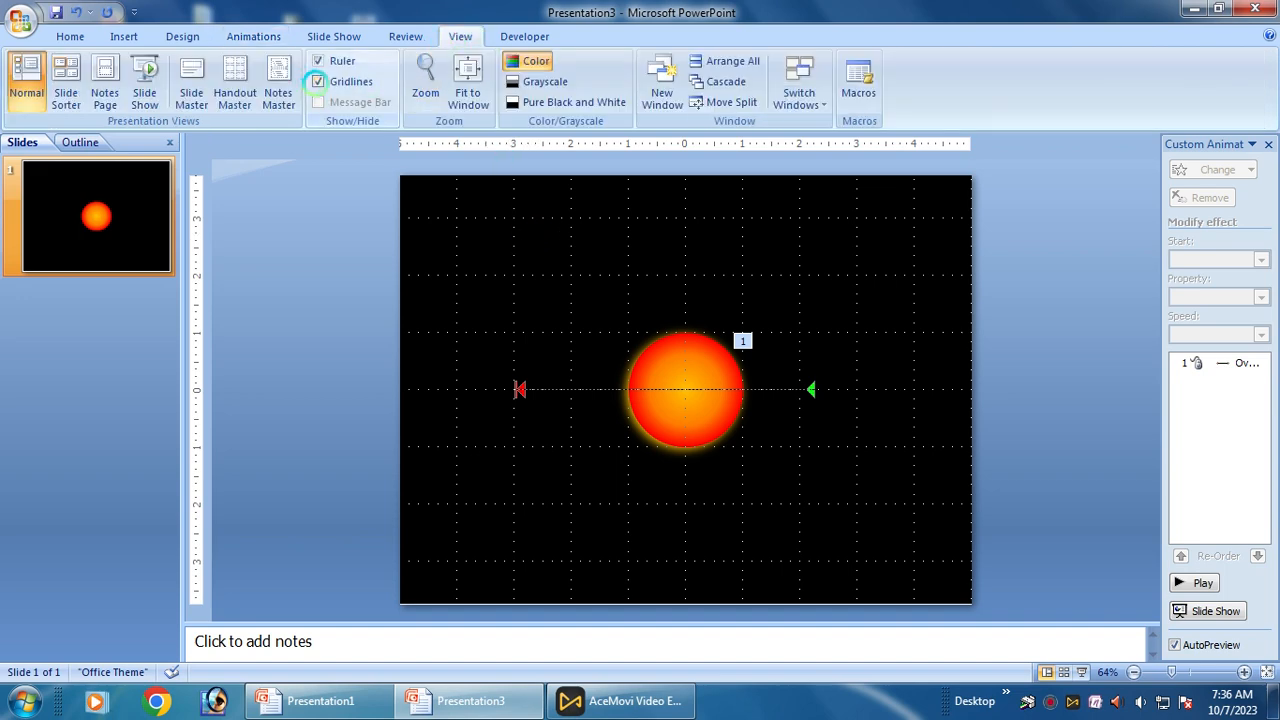
{"action": "left_click", "coordinate": [317, 81]}
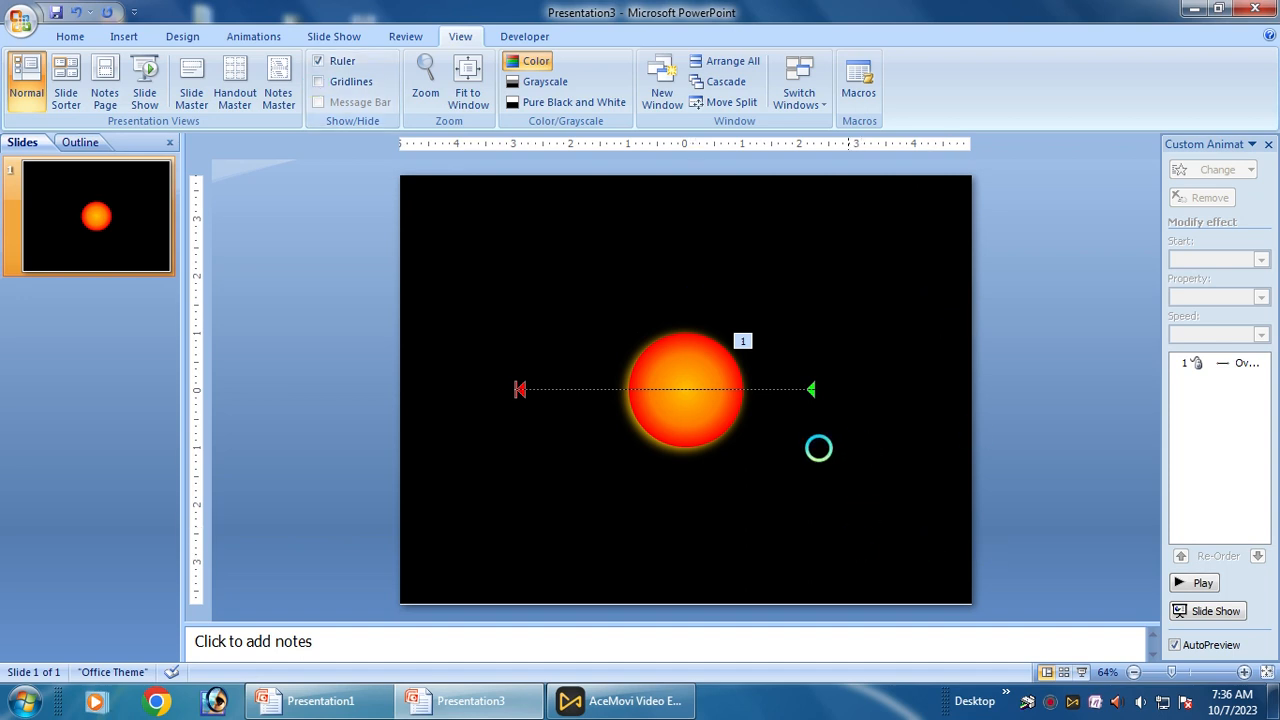
Set the speed of the black circle's motion path animation to Very Slow.
{"action": "left_click", "coordinate": [830, 396]}
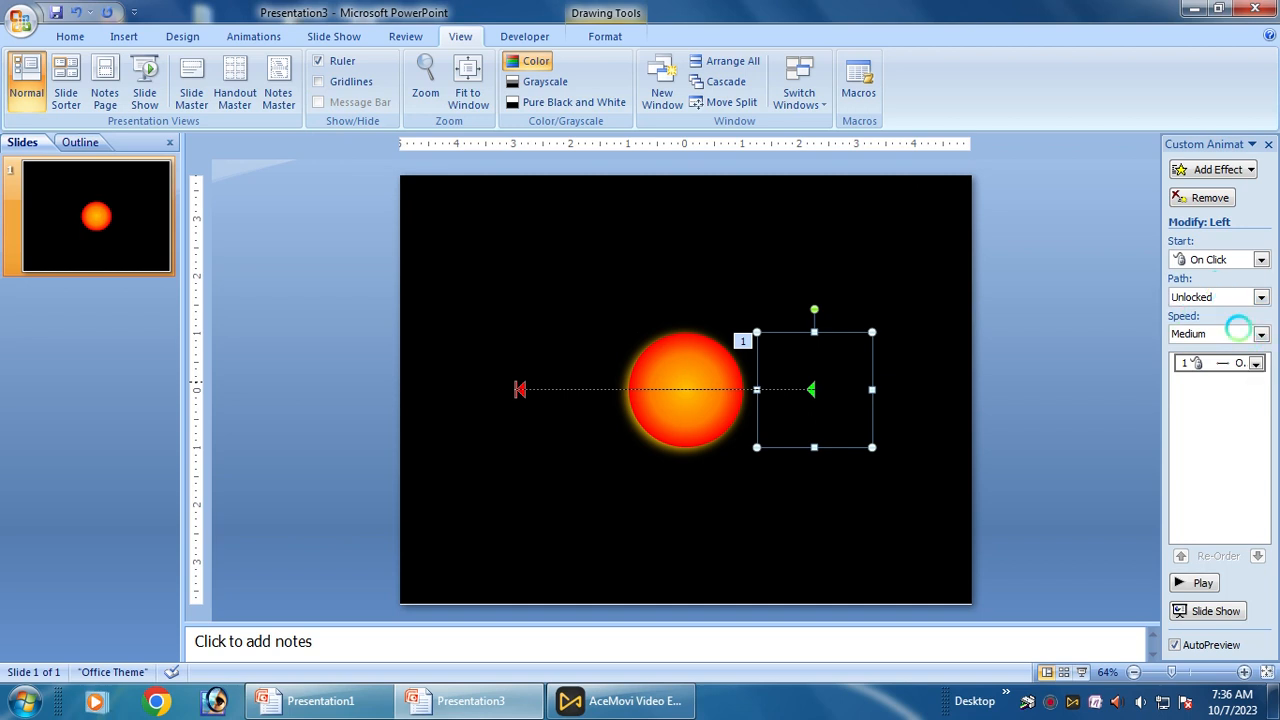
{"action": "left_click", "coordinate": [1260, 334]}
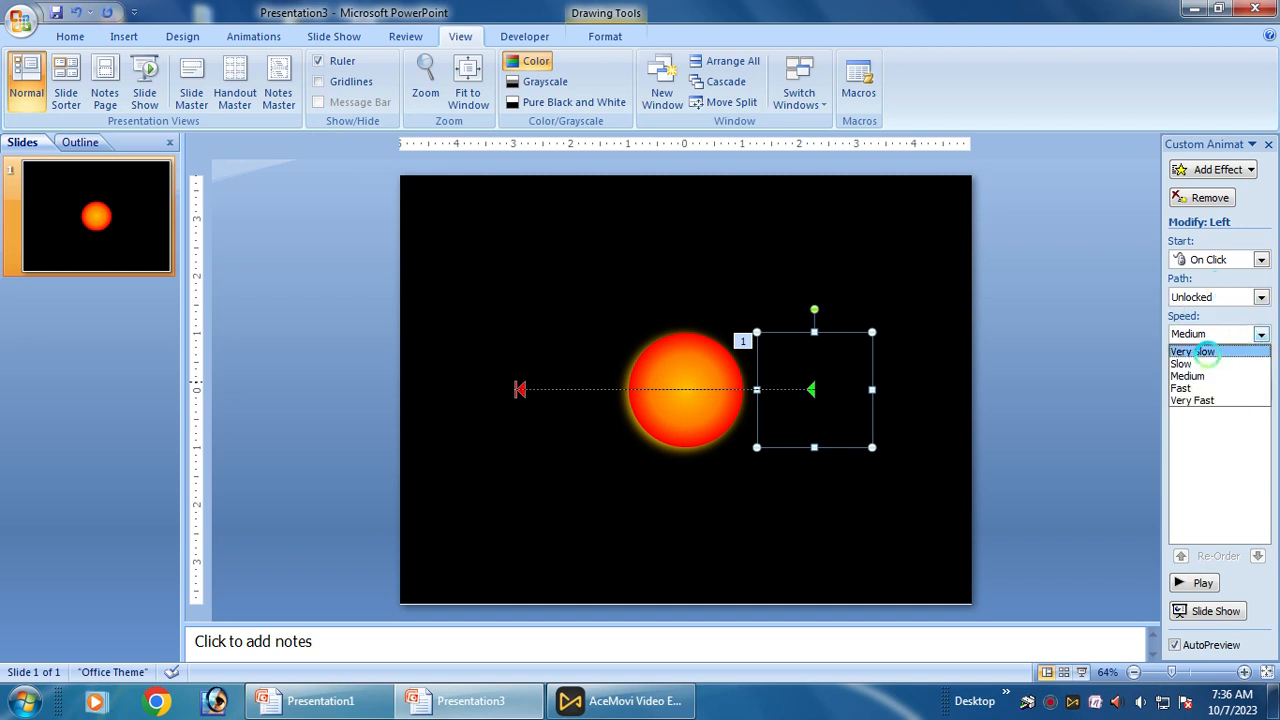
{"action": "left_click", "coordinate": [1206, 352]}
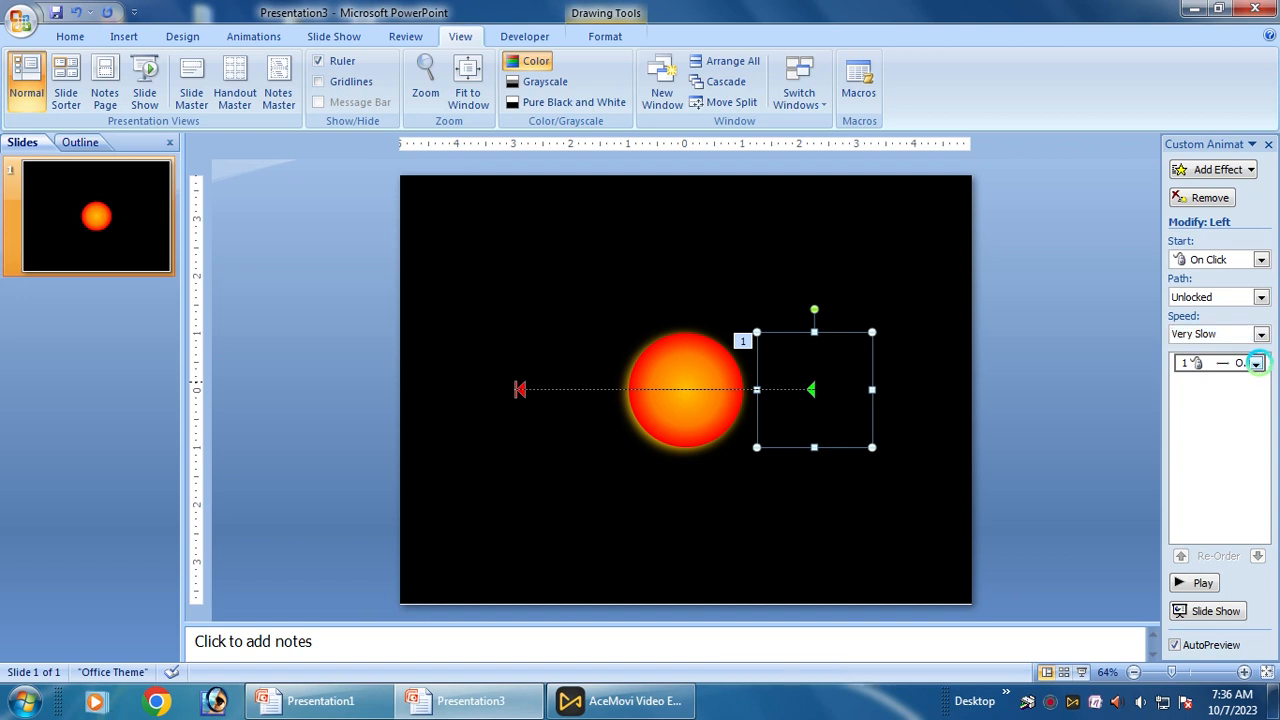
In the timing options of the black circle's motion path effect, set the start to With Previous.
{"action": "left_click", "coordinate": [1256, 363]}
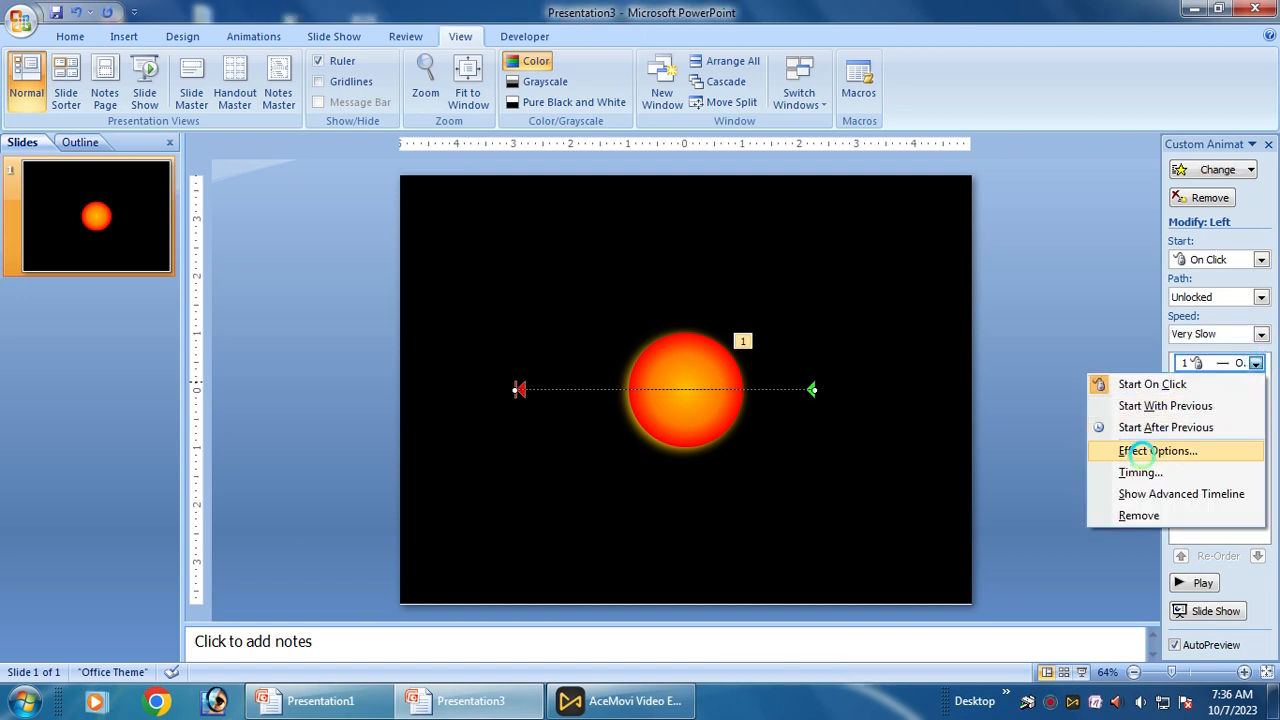
{"action": "left_click", "coordinate": [1140, 451]}
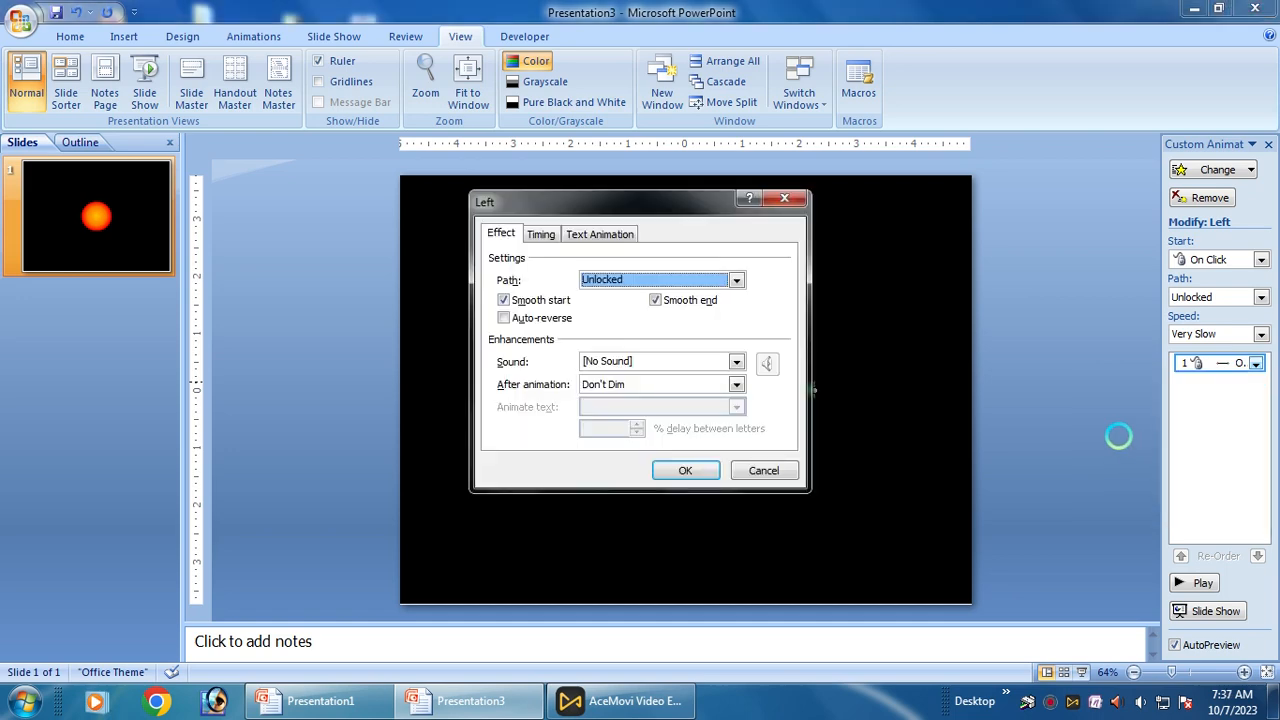
{"action": "left_click_drag", "start_coordinate": [660, 195], "coordinate": [472, 207]}
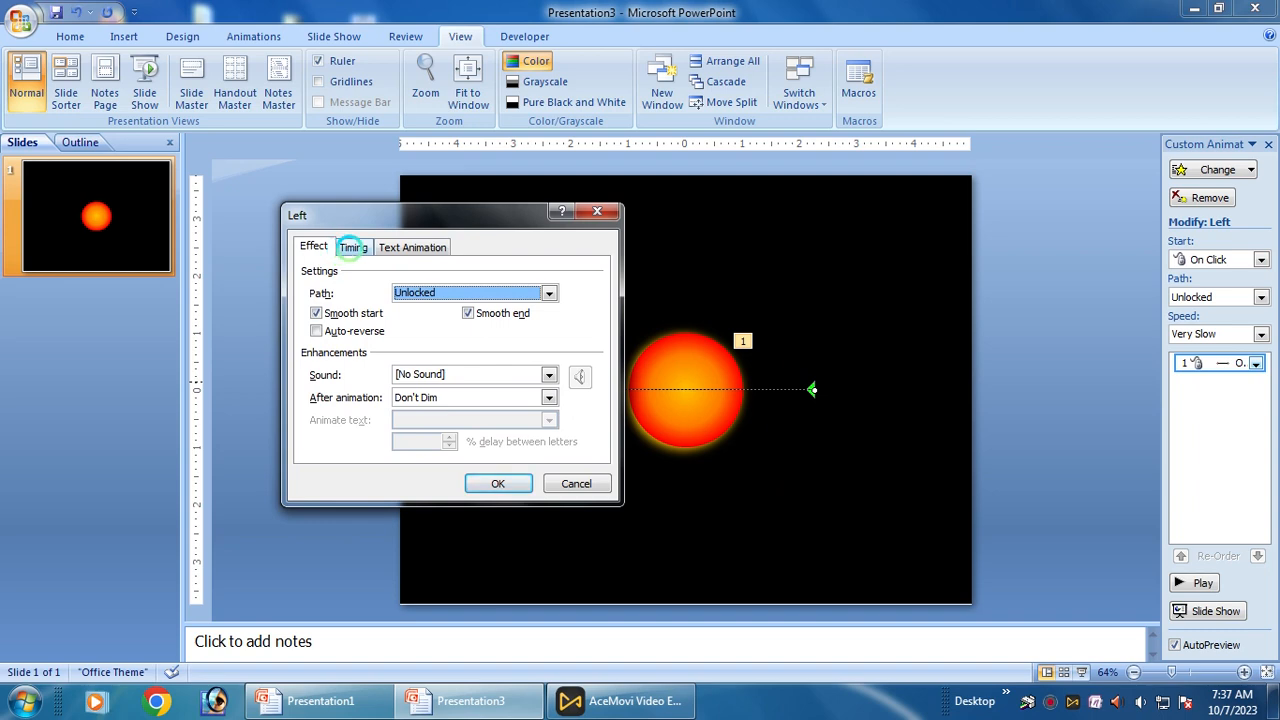
{"action": "left_click", "coordinate": [352, 247]}
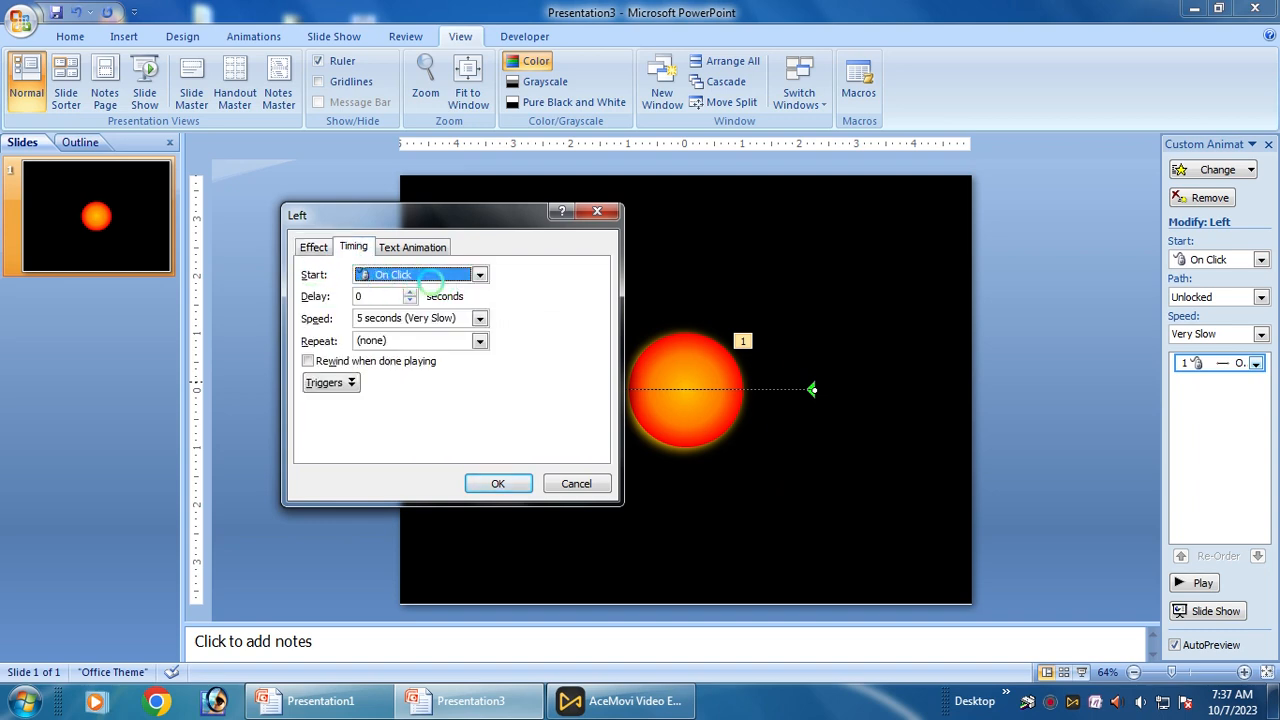
{"action": "left_click", "coordinate": [479, 274]}
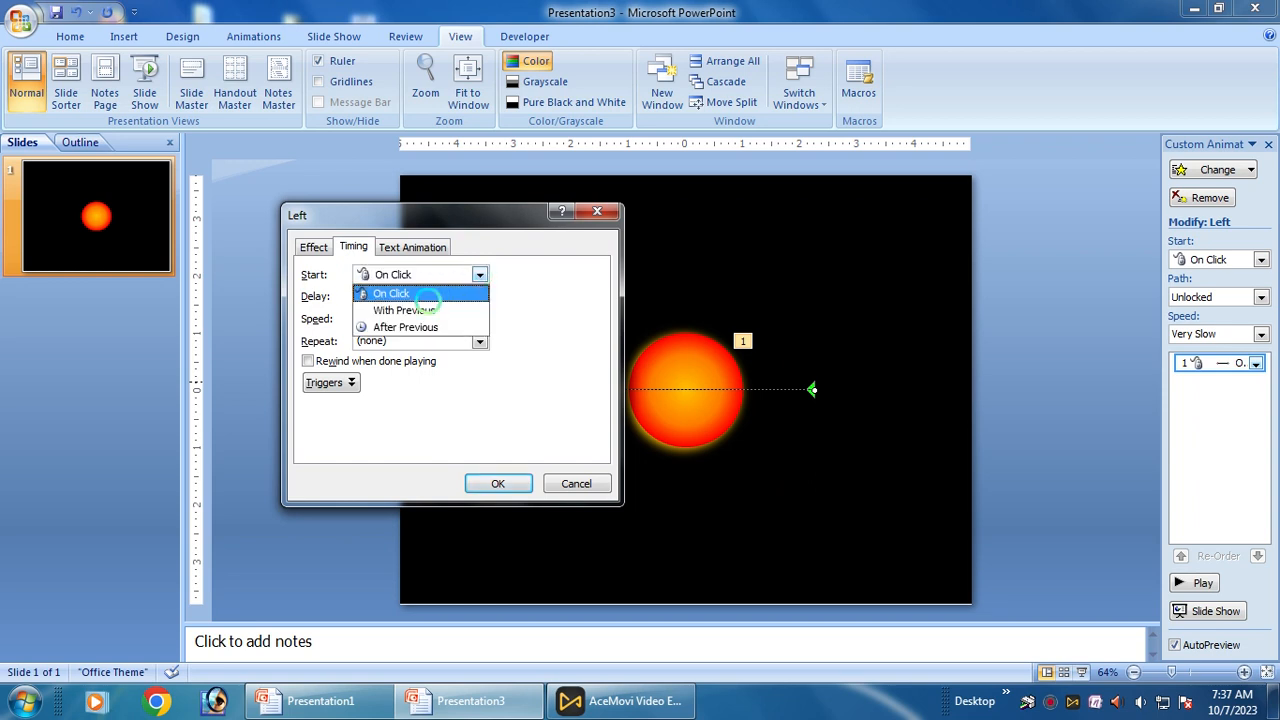
{"action": "left_click", "coordinate": [405, 310]}
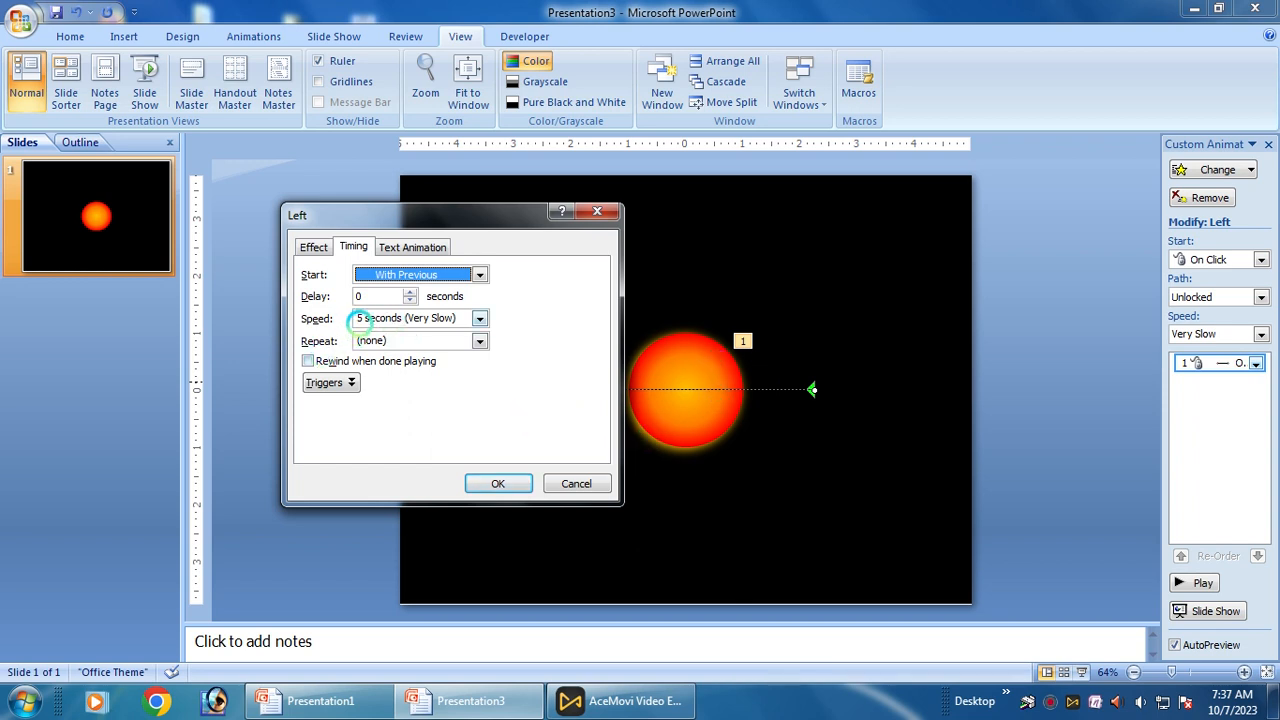
Set the motion path's speed to 120 seconds, apply the timing, and preview the eclipse animation before stopping it.
{"action": "left_click", "coordinate": [363, 318]}
{"action": "left_click", "coordinate": [363, 318]}
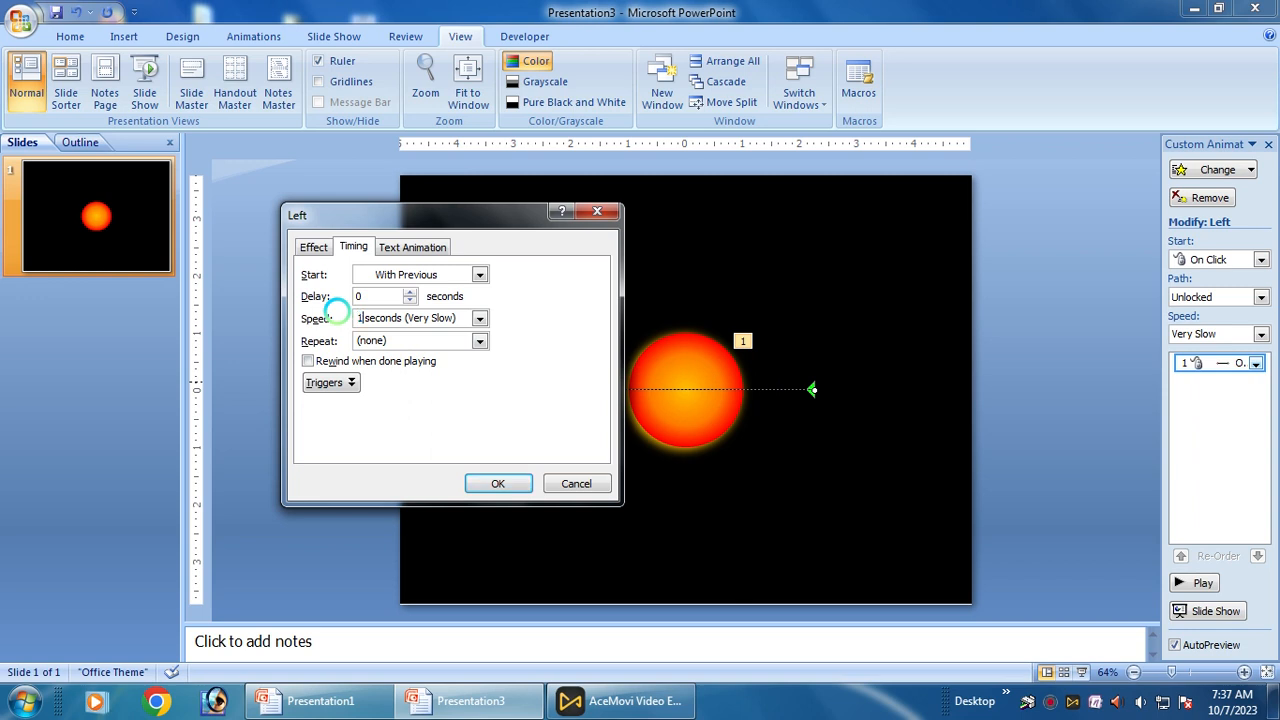
{"action": "type", "text": "120"}
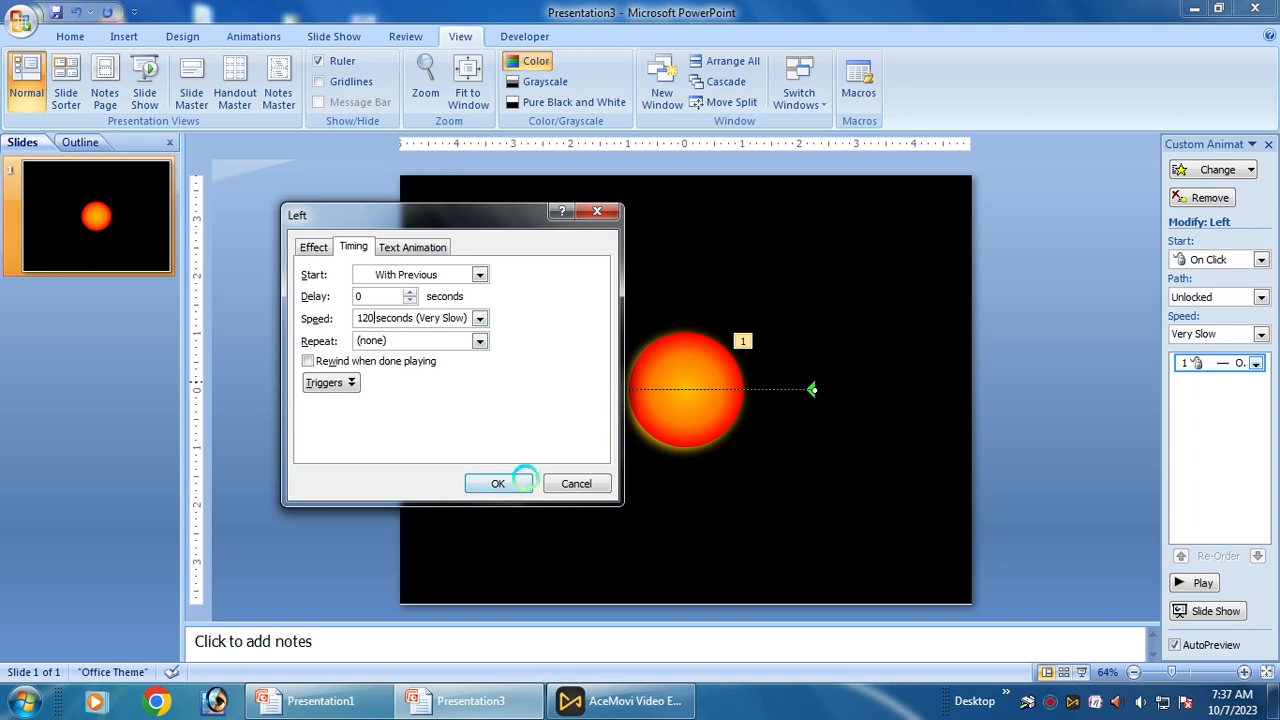
{"action": "left_click", "coordinate": [517, 483]}
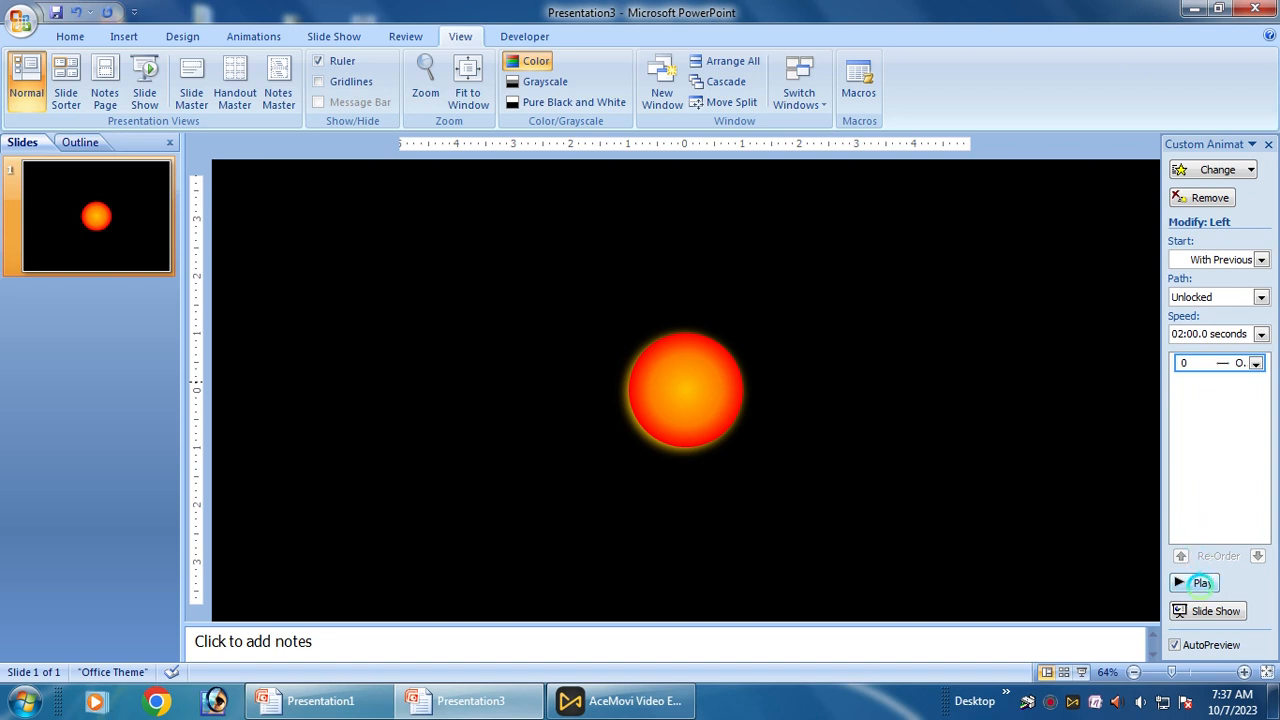
{"action": "left_click", "coordinate": [1201, 582]}
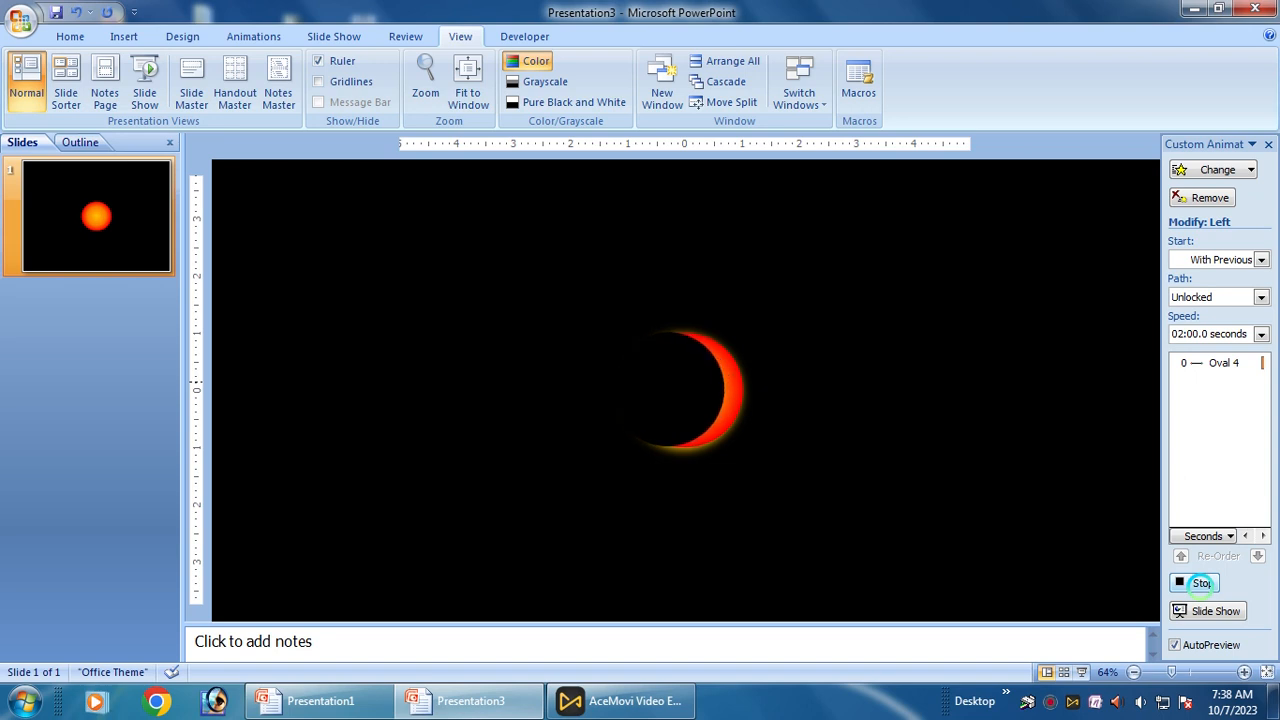
{"action": "left_click", "coordinate": [1201, 583]}
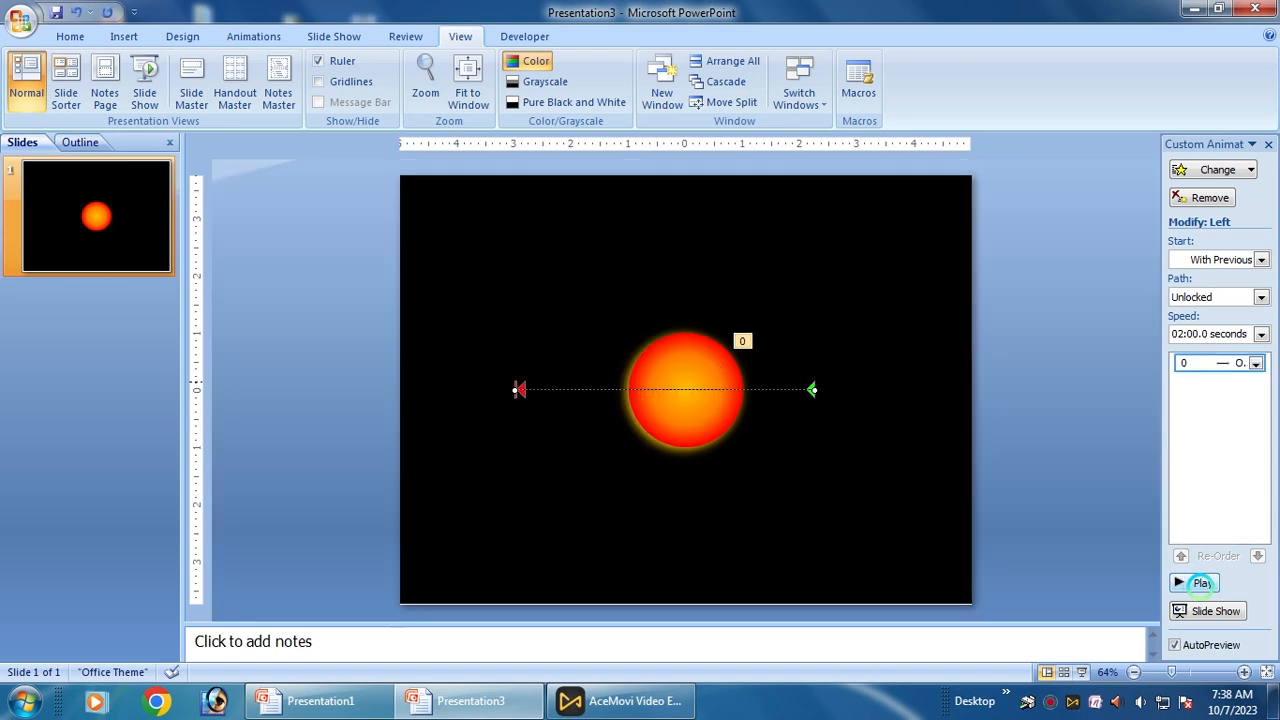